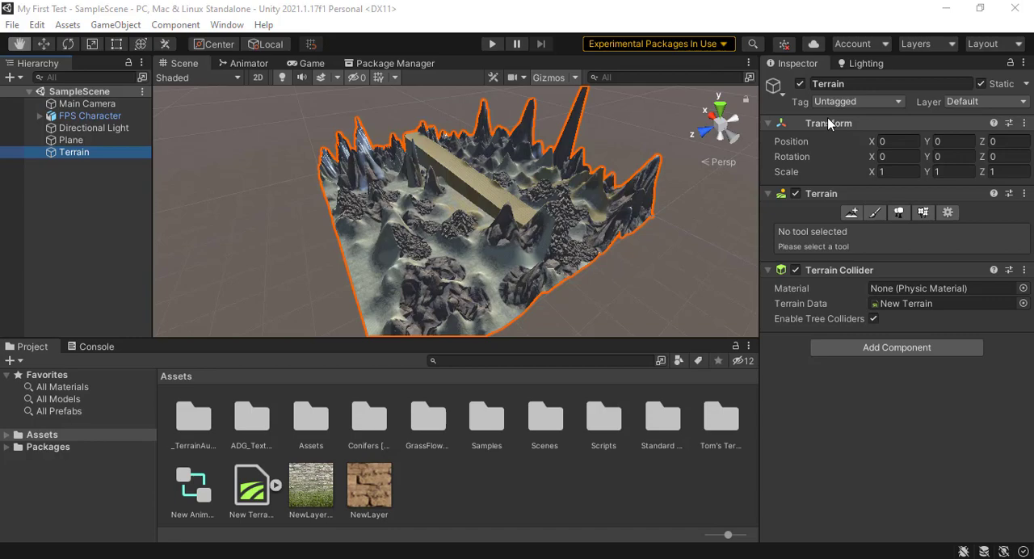
Step: Open the Package Manager and check the pre-release packages option in its advanced project settings
click(827, 117)
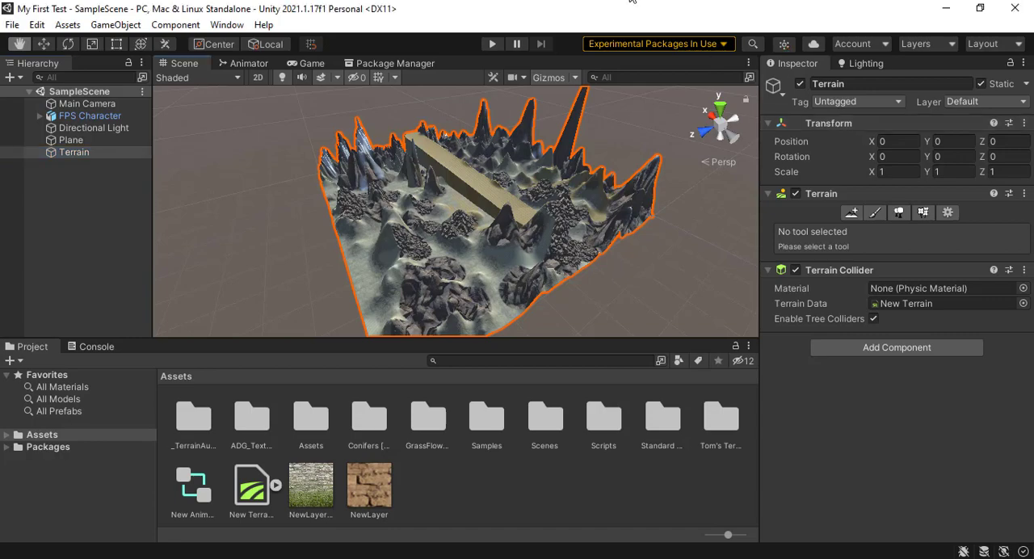
click(227, 24)
click(270, 224)
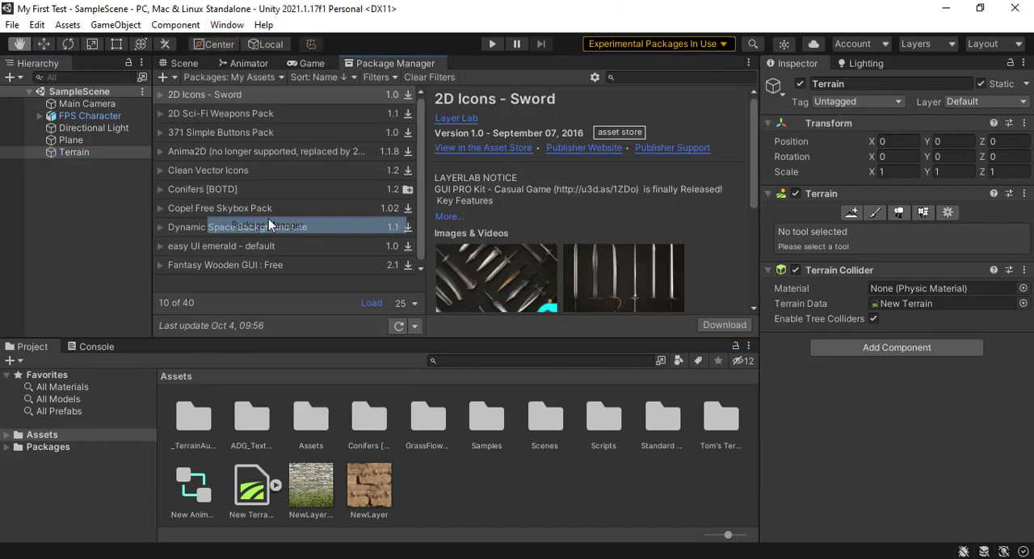
click(595, 78)
click(642, 95)
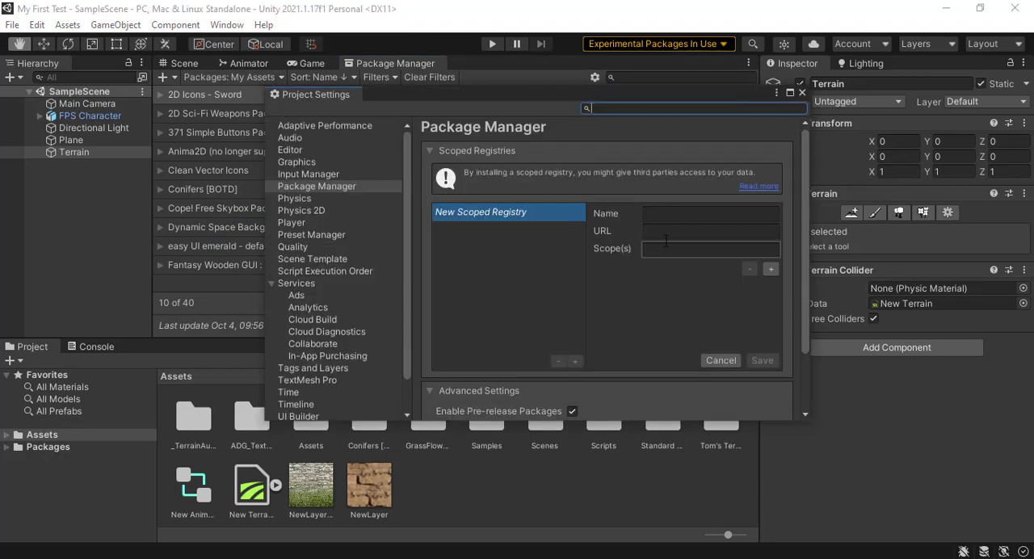
scroll(638, 286, down, 3)
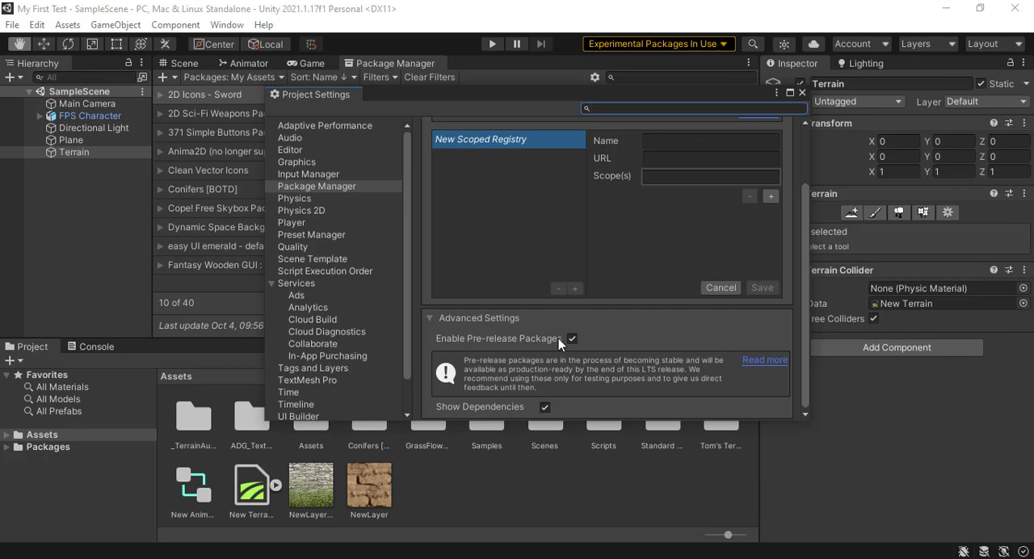
click(802, 93)
Step: Install the Terrain Tools package from the git URL com.unity.terrain-tools
click(163, 77)
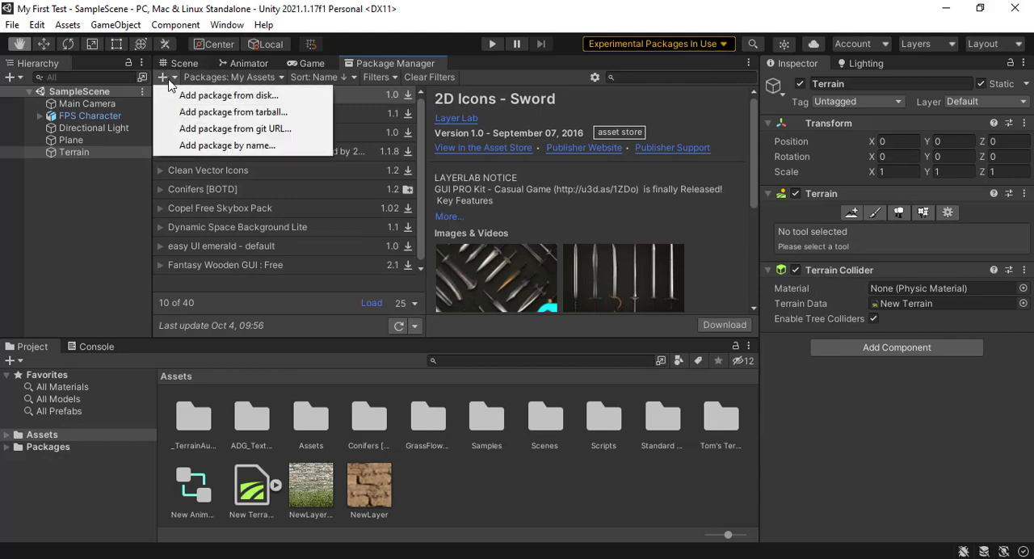
click(228, 131)
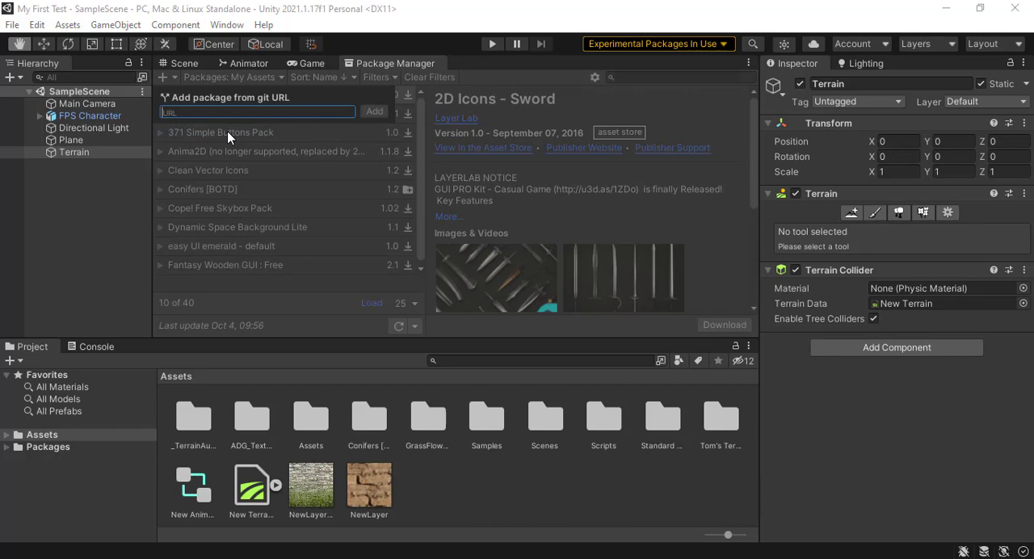
text(com.unity.terrian-tools)
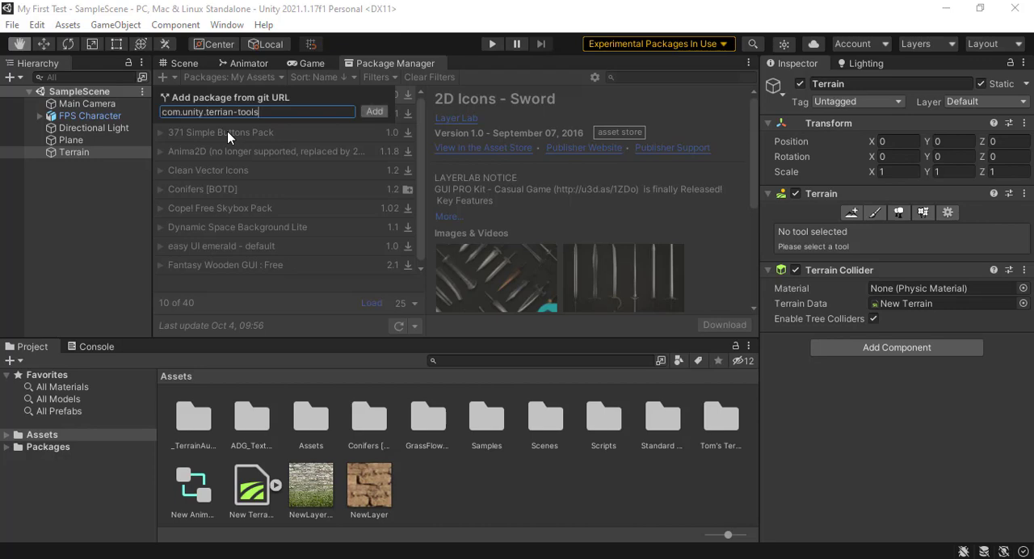
click(368, 111)
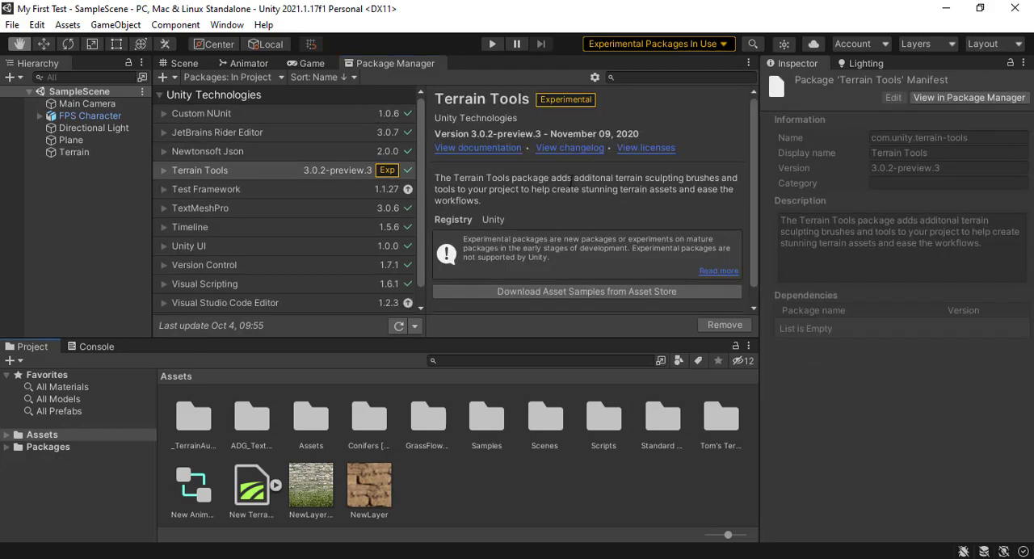
click(547, 104)
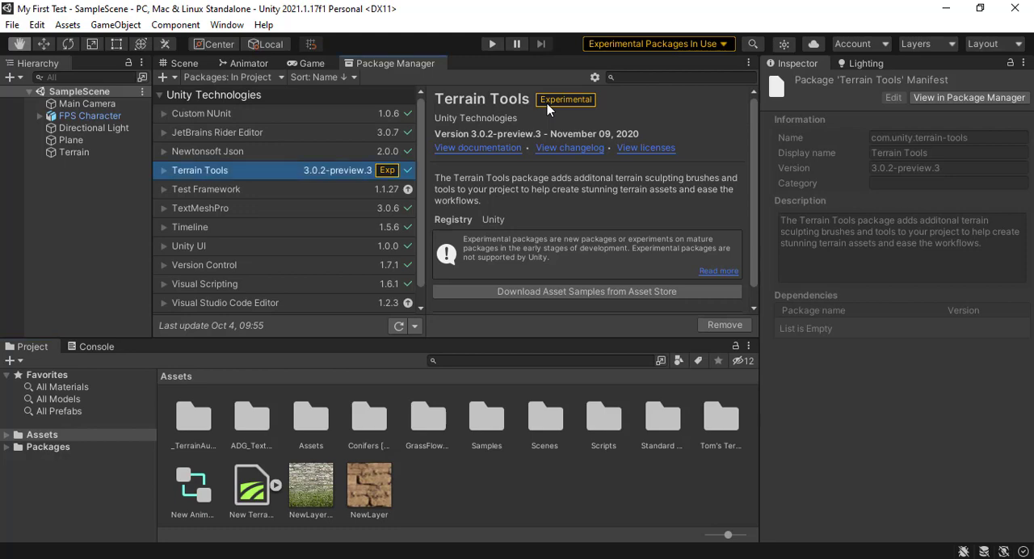
Step: Return to the Scene view and add a new Terrain 3D object to SampleScene with its default name
click(183, 63)
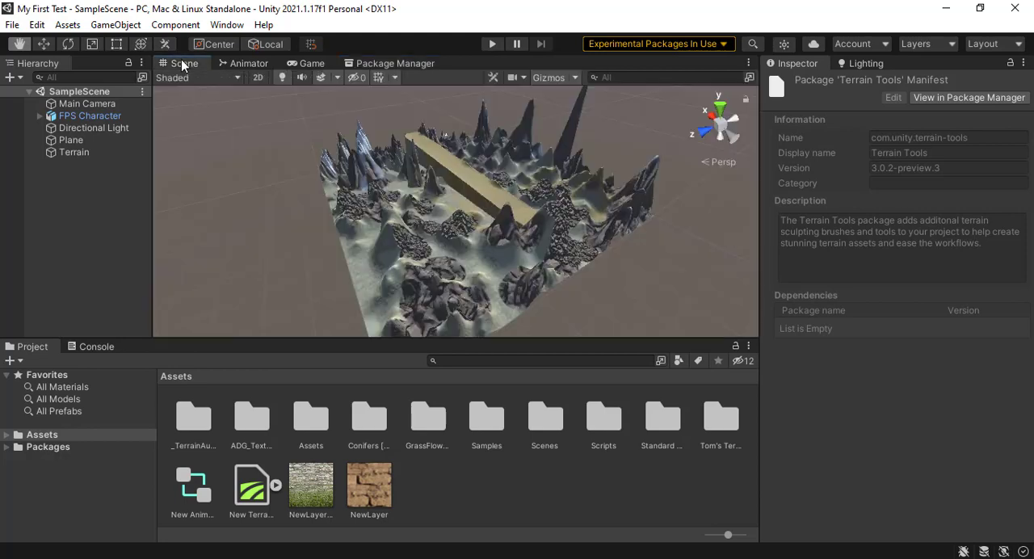
right_click(90, 186)
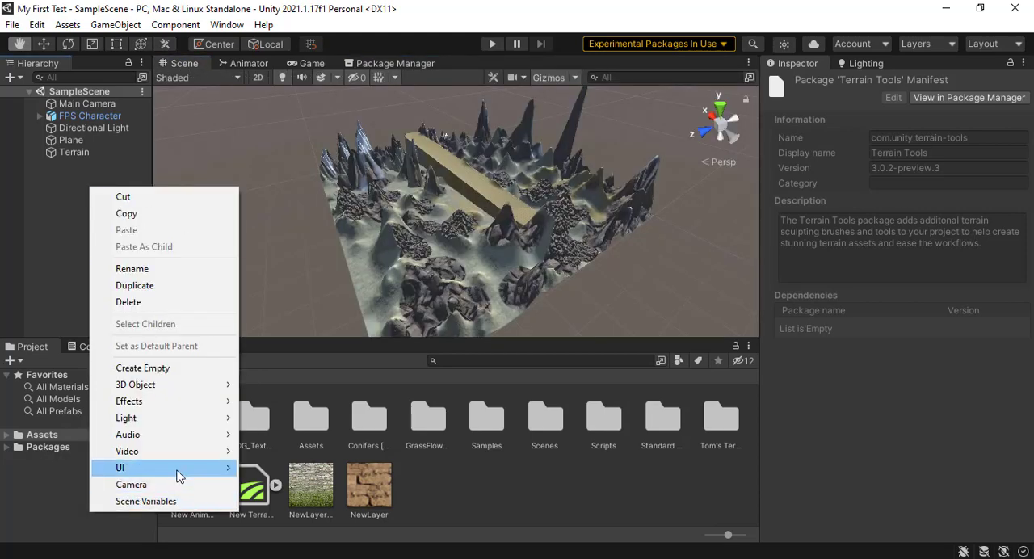
mouse_move(156, 380)
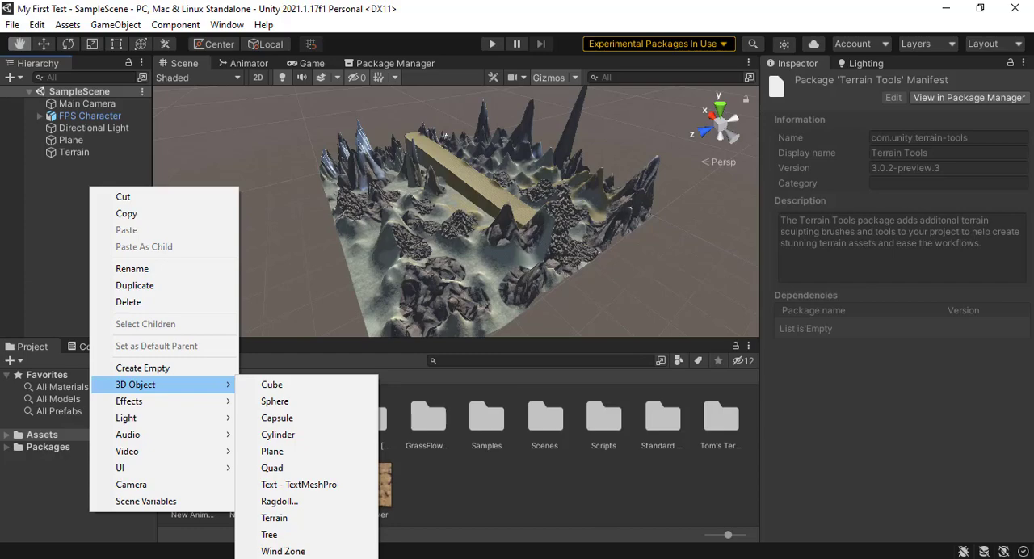
click(282, 519)
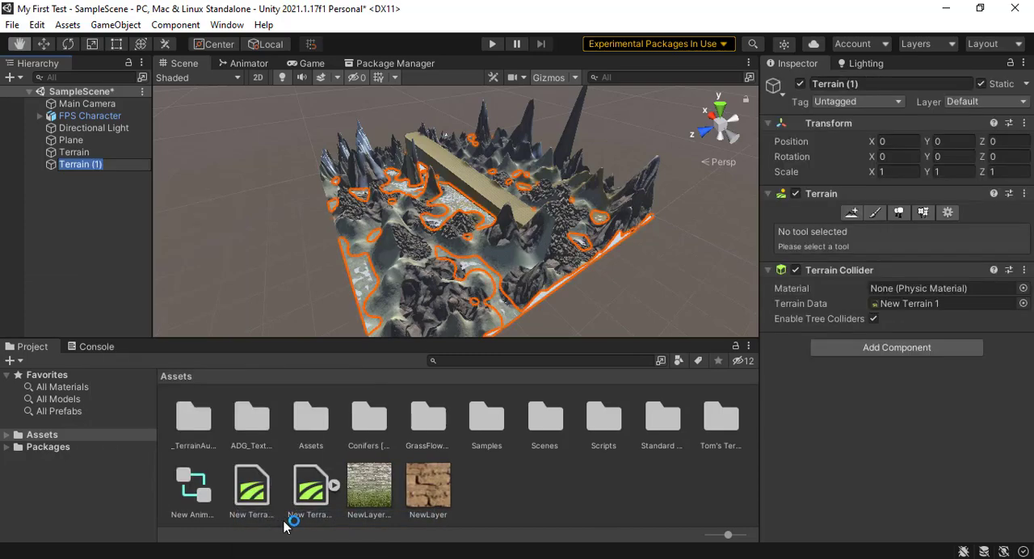
click(102, 222)
Step: Delete the old sculpted Terrain object from the scene and select the new flat terrain
click(98, 153)
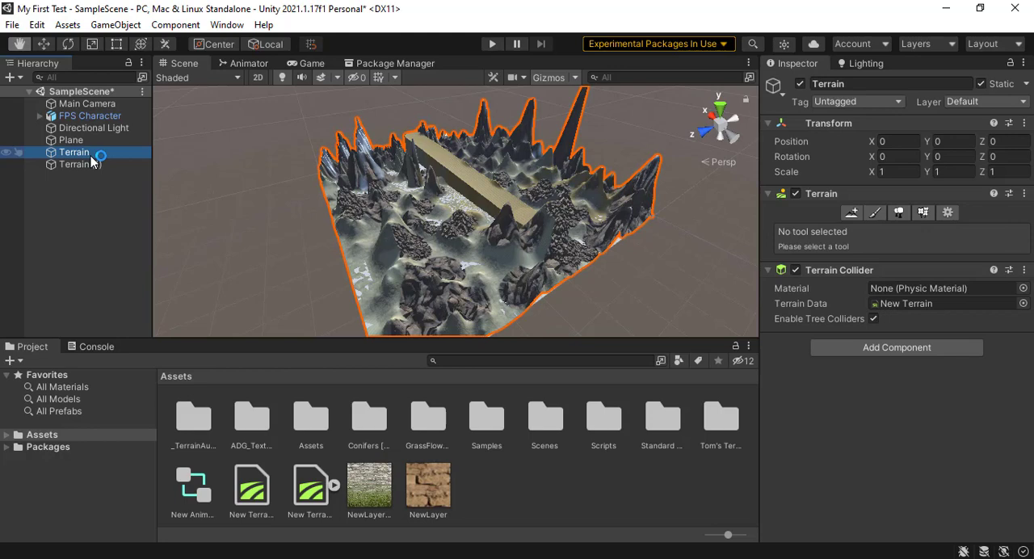
key(Delete)
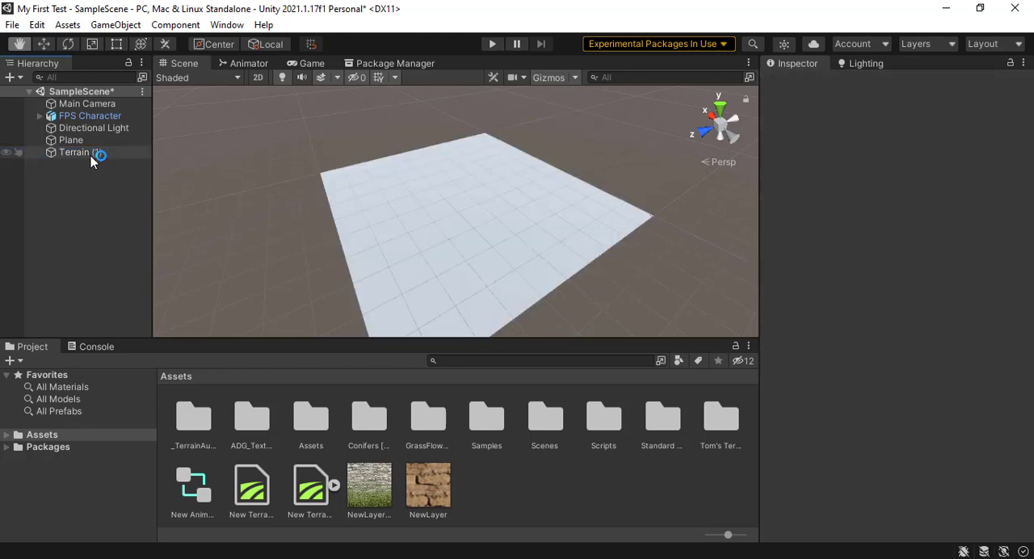
click(97, 151)
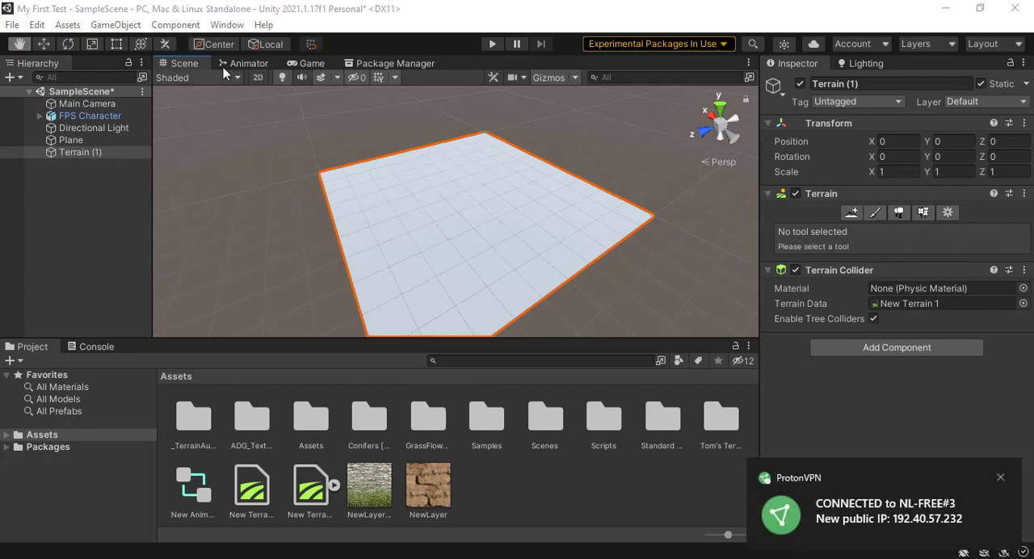
Step: Open the Terrain Toolbox, review its Create New Terrain options and close it
click(222, 27)
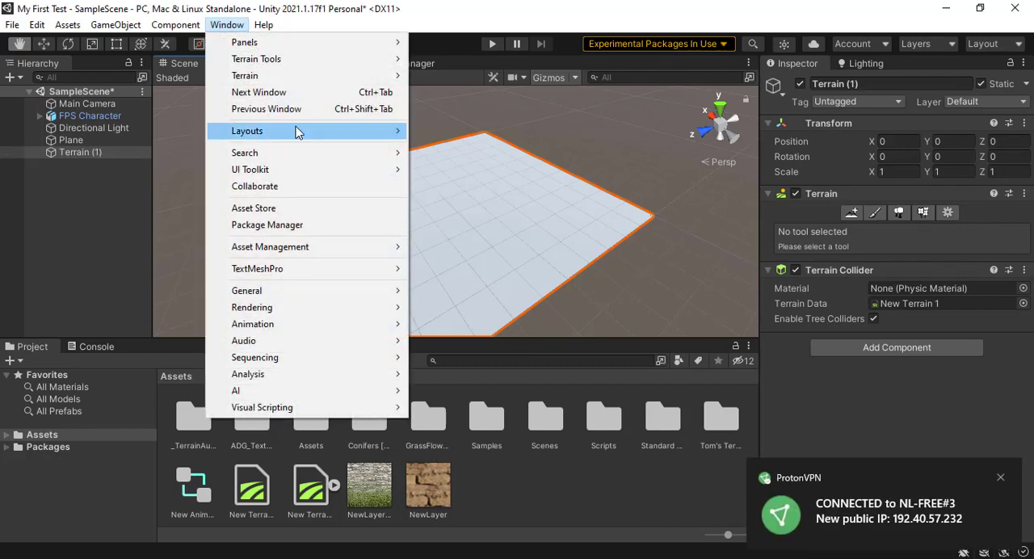
mouse_move(279, 75)
click(462, 77)
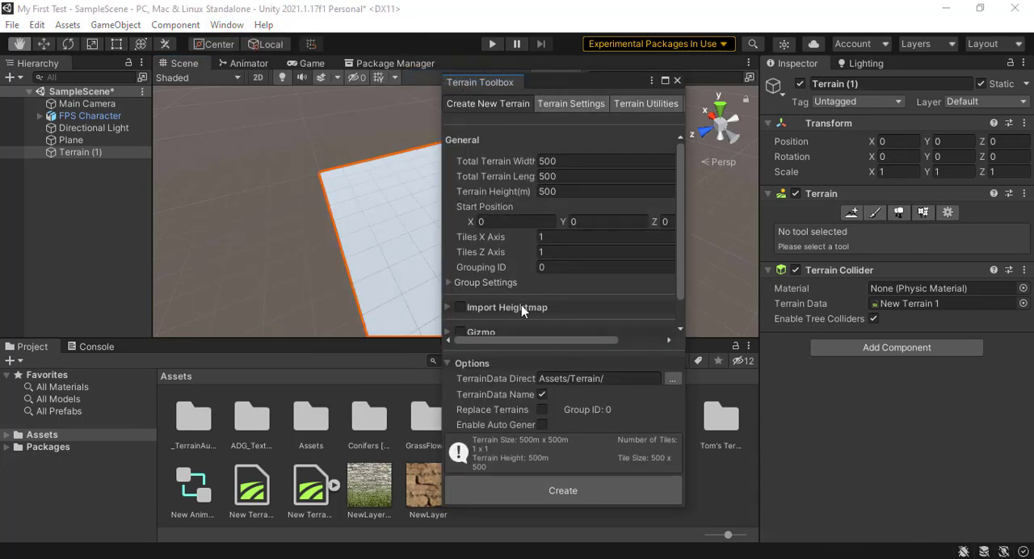
click(562, 484)
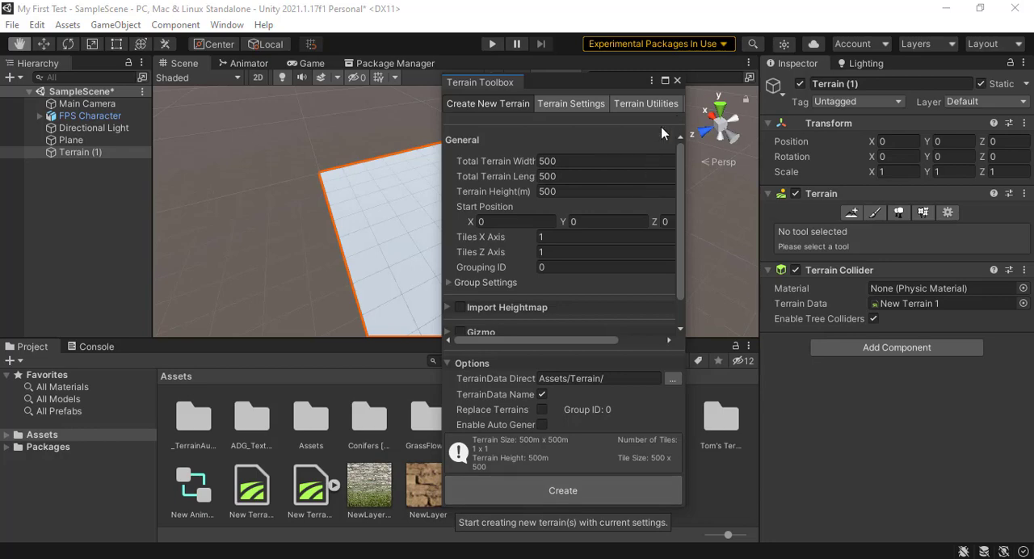
click(676, 80)
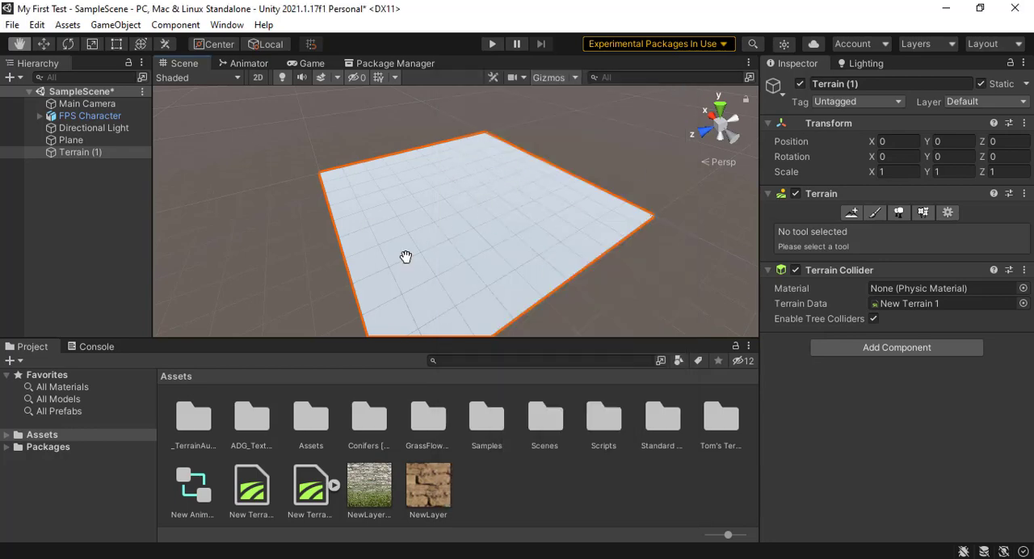
Step: Examine the terrain settings of Terrain (1), including its mesh resolution and texture resolution sections
click(78, 139)
click(80, 152)
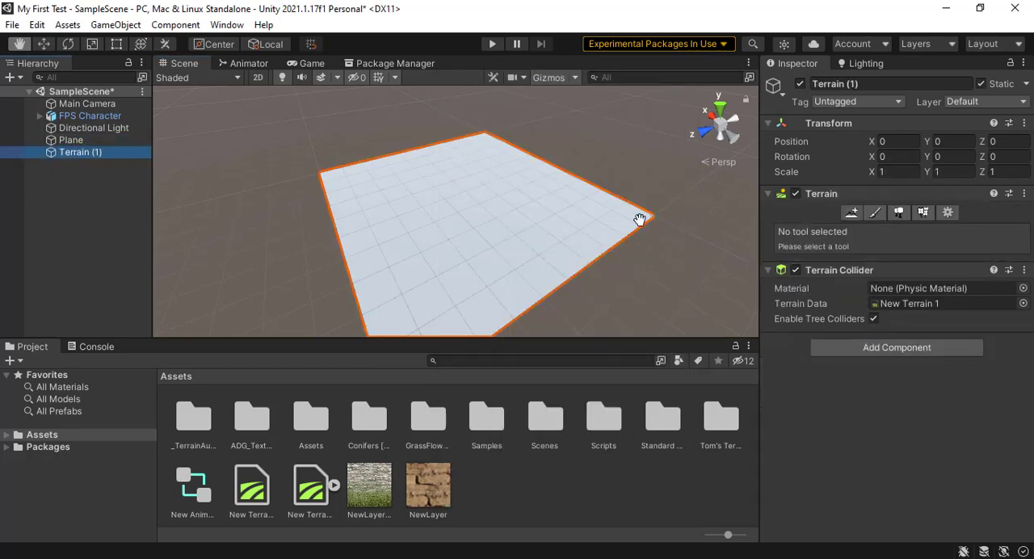
click(854, 211)
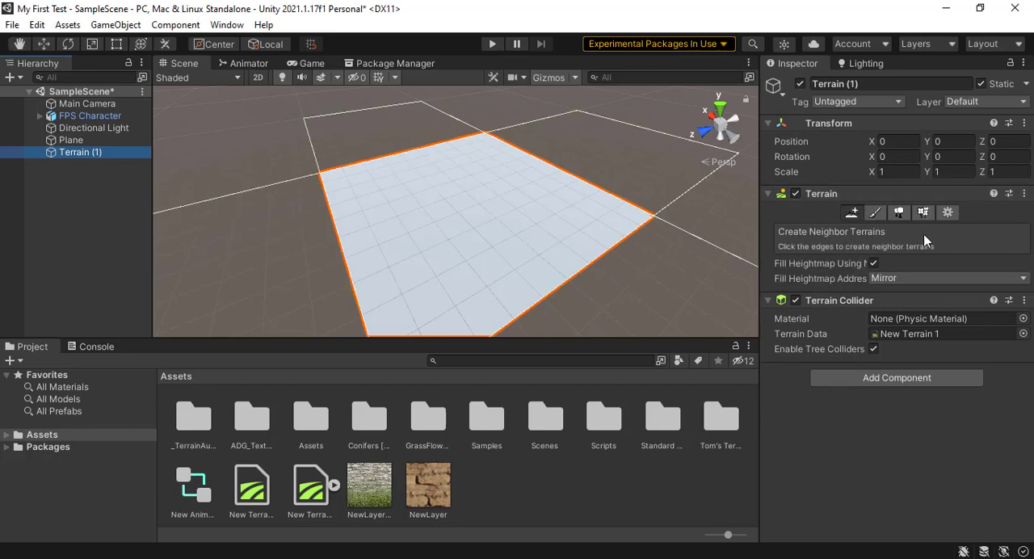
click(947, 214)
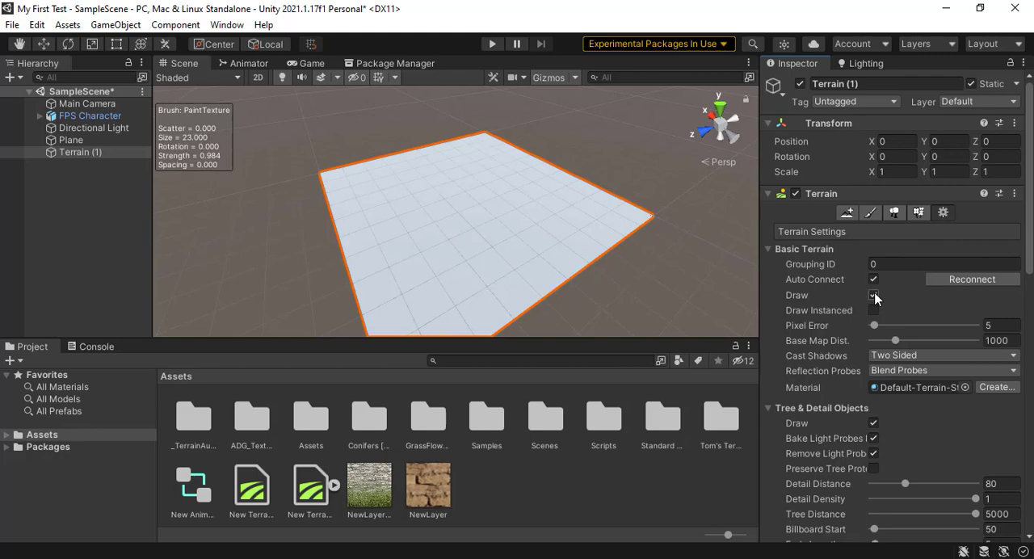
scroll(875, 298, down, 5)
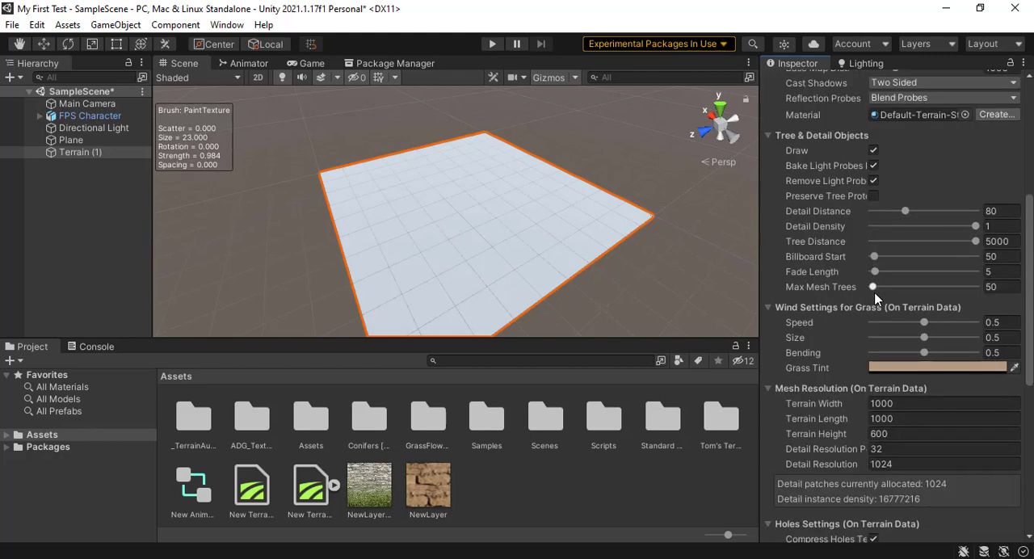
scroll(872, 306, down, 6)
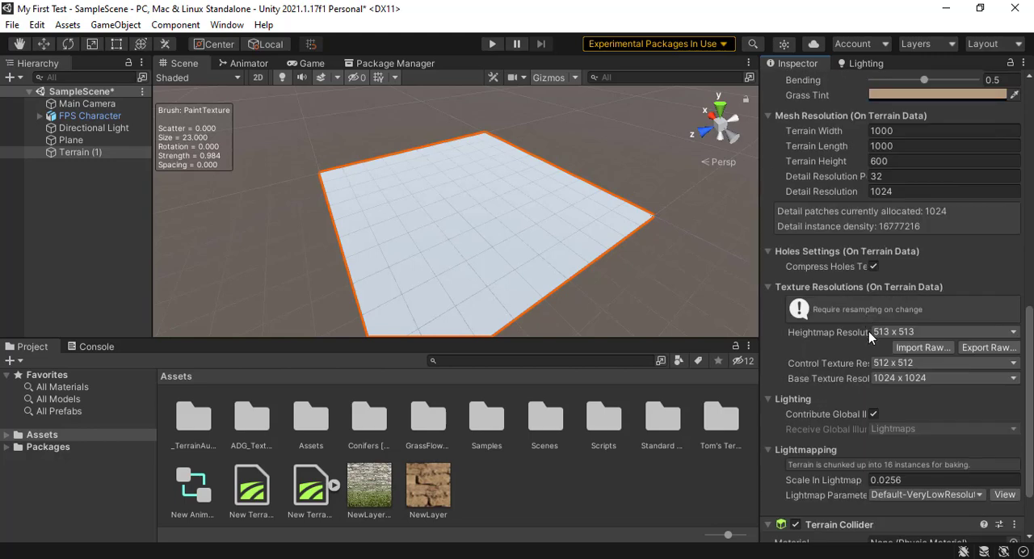
scroll(869, 331, up, 4)
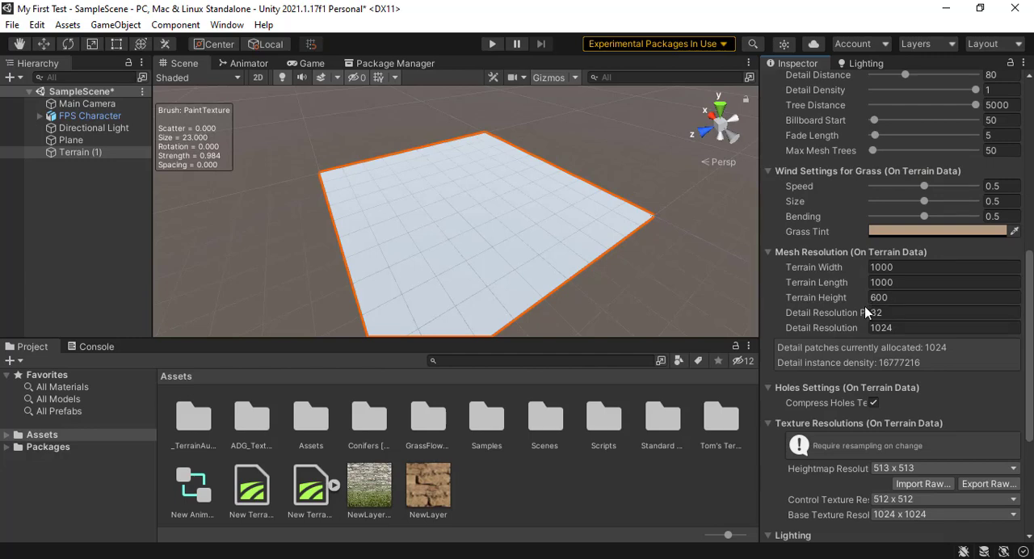
mouse_move(864, 308)
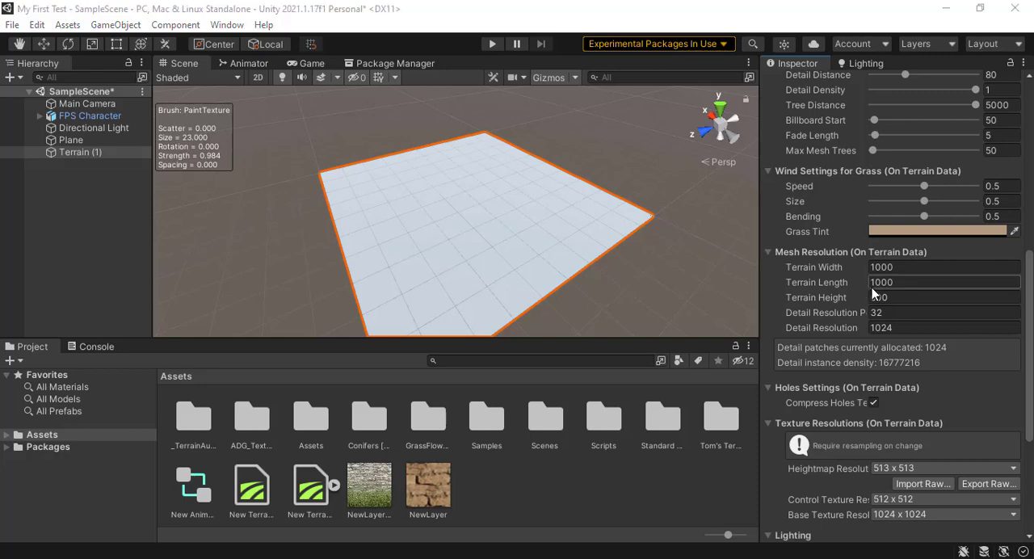
Step: Create a neighbor terrain along the far right edge of Terrain (1) in the Scene view
scroll(872, 292, up, 4)
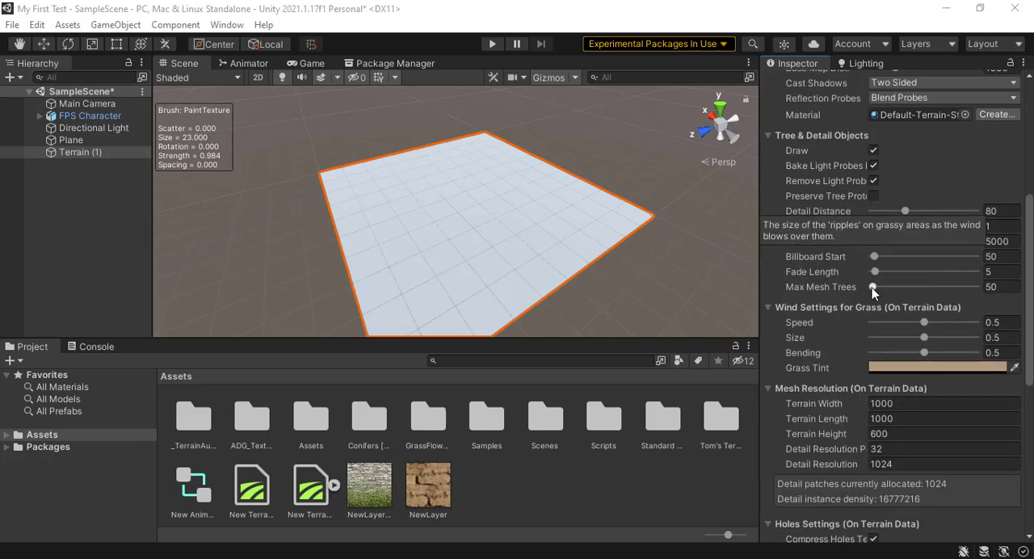
scroll(889, 174, up, 8)
click(851, 212)
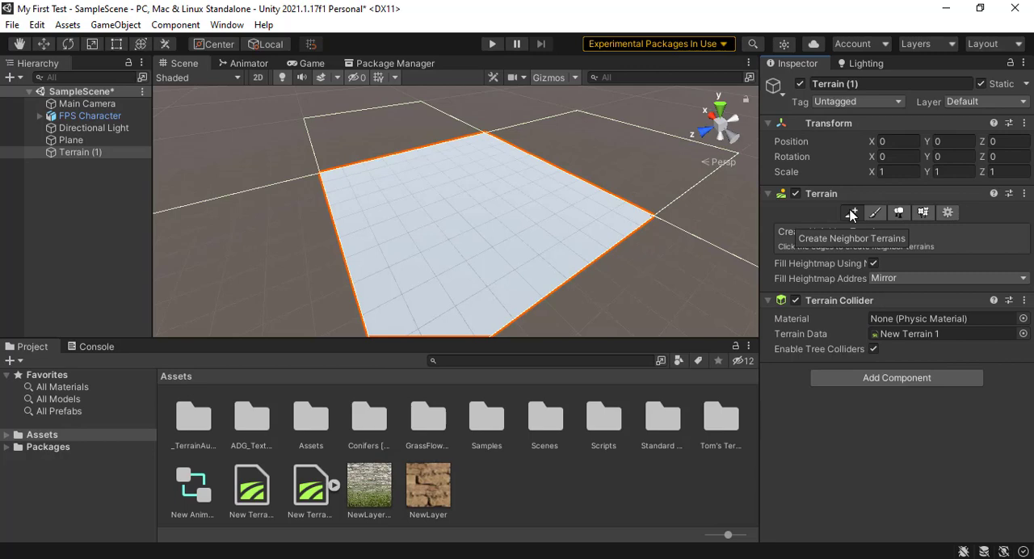
click(604, 165)
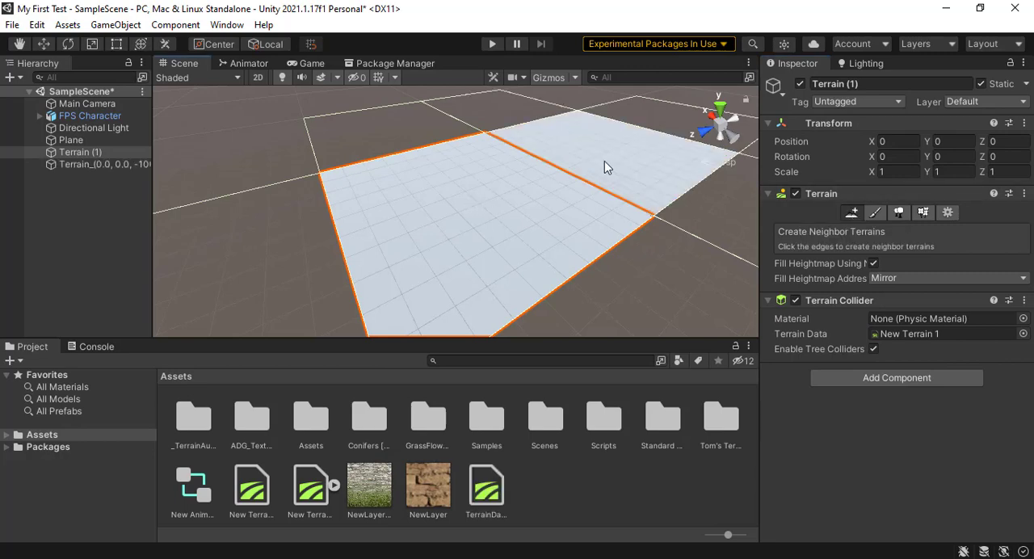
Step: Sculpt a row of peaks along the shared border of the two terrain tiles with Raise or Lower Terrain
click(875, 211)
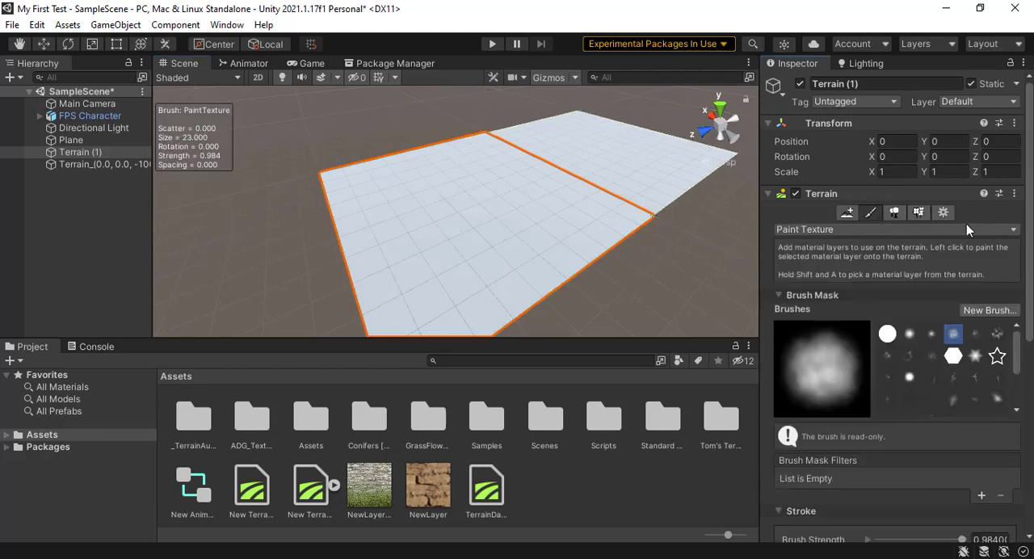
click(911, 230)
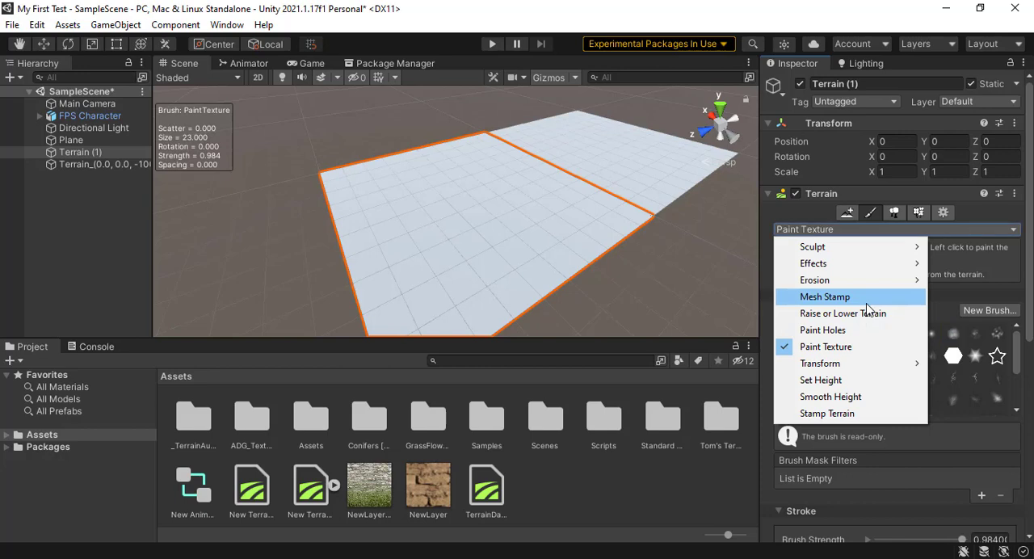
click(859, 315)
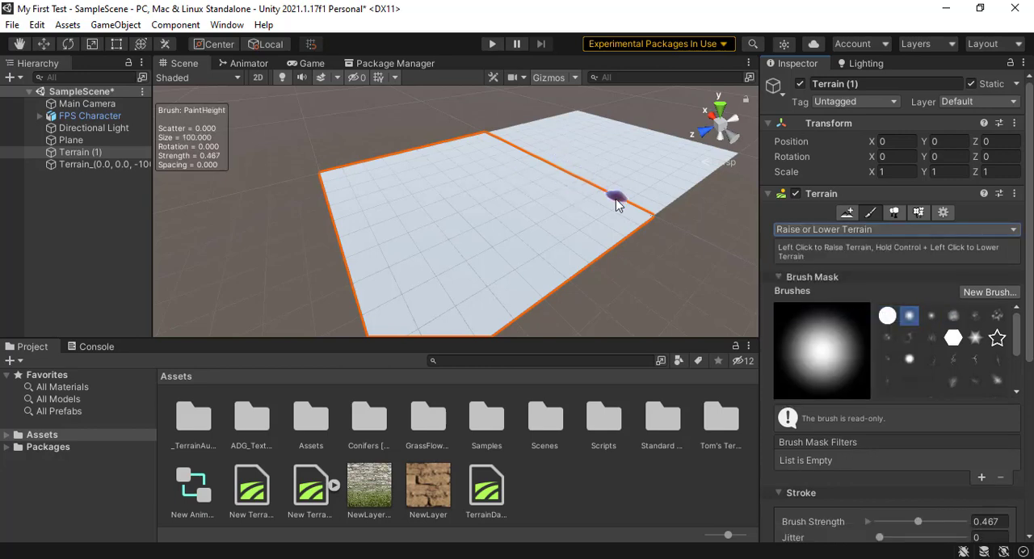
mouse_move(652, 214)
mouse_down()
mouse_move(586, 202)
mouse_move(494, 146)
mouse_move(512, 160)
mouse_move(529, 154)
mouse_move(495, 117)
mouse_move(583, 184)
mouse_move(575, 165)
mouse_move(630, 178)
mouse_move(643, 147)
mouse_move(694, 198)
mouse_move(661, 191)
mouse_up()
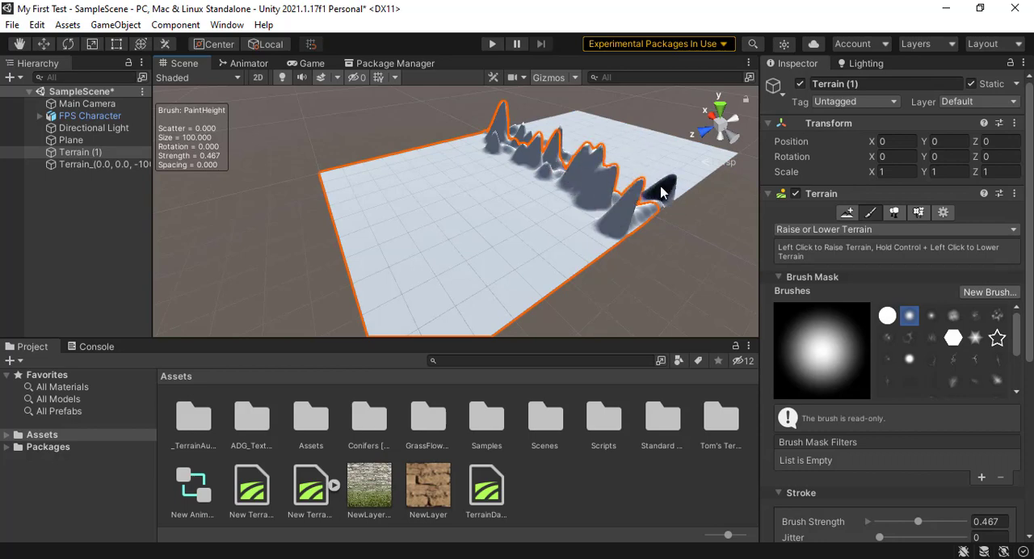
Step: Raise blocky columns across the open part of Terrain (1) with Raise or Lower Terrain and the hexagonal brush mask builtin_brush_10
click(941, 212)
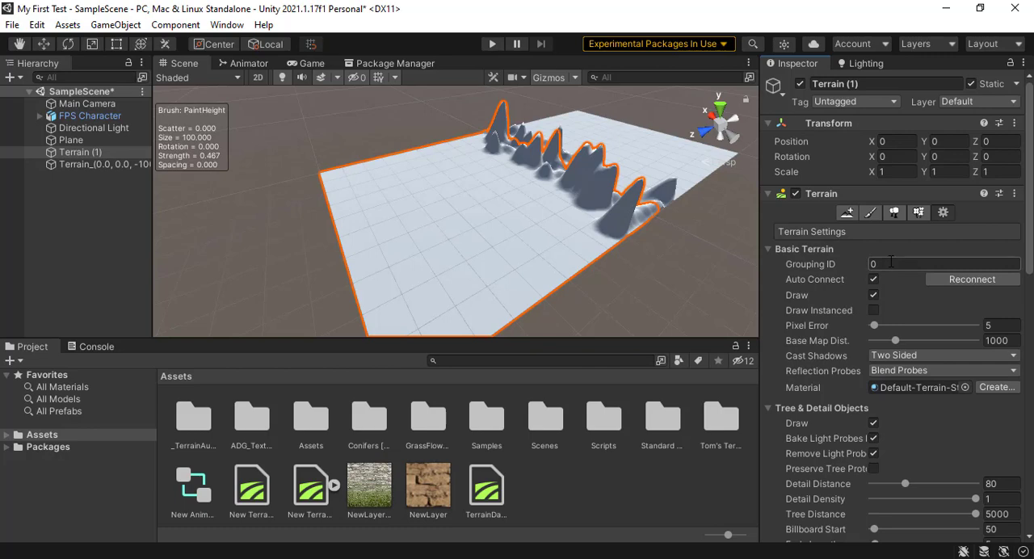
click(869, 214)
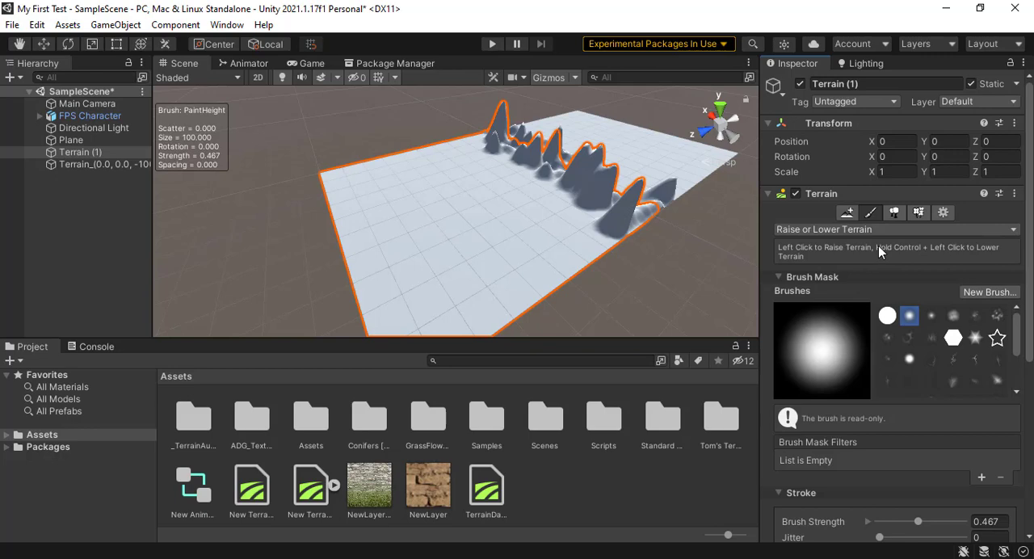
click(874, 230)
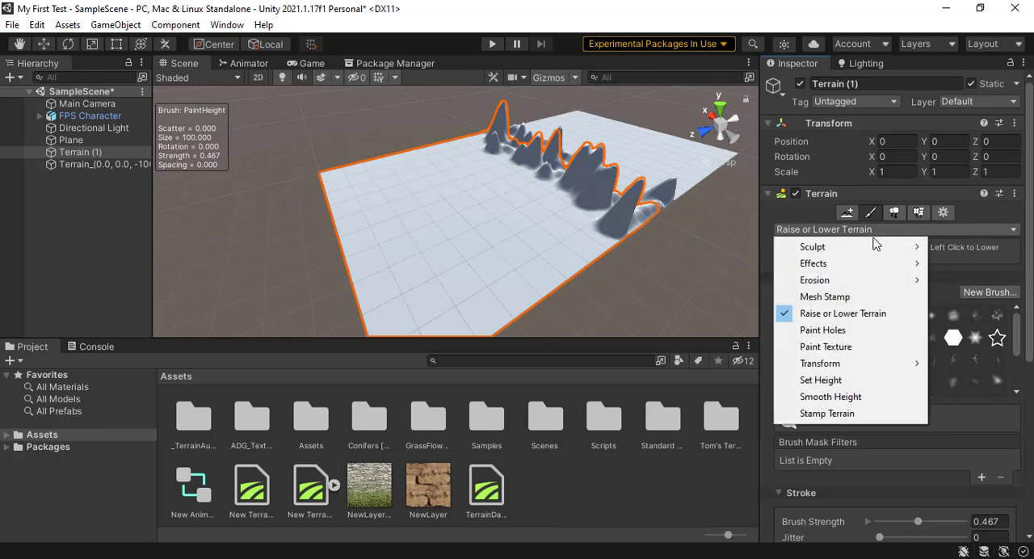
click(831, 413)
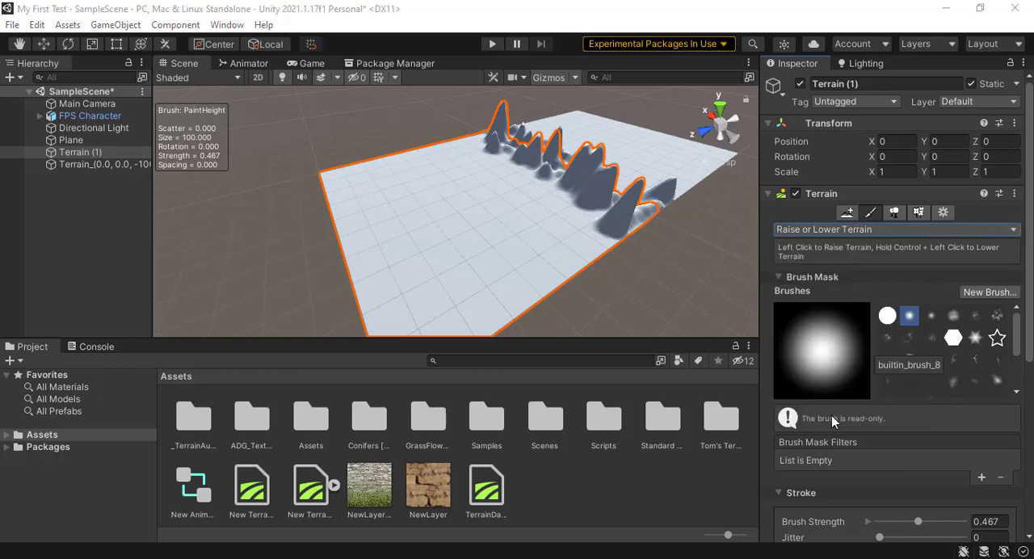
click(953, 337)
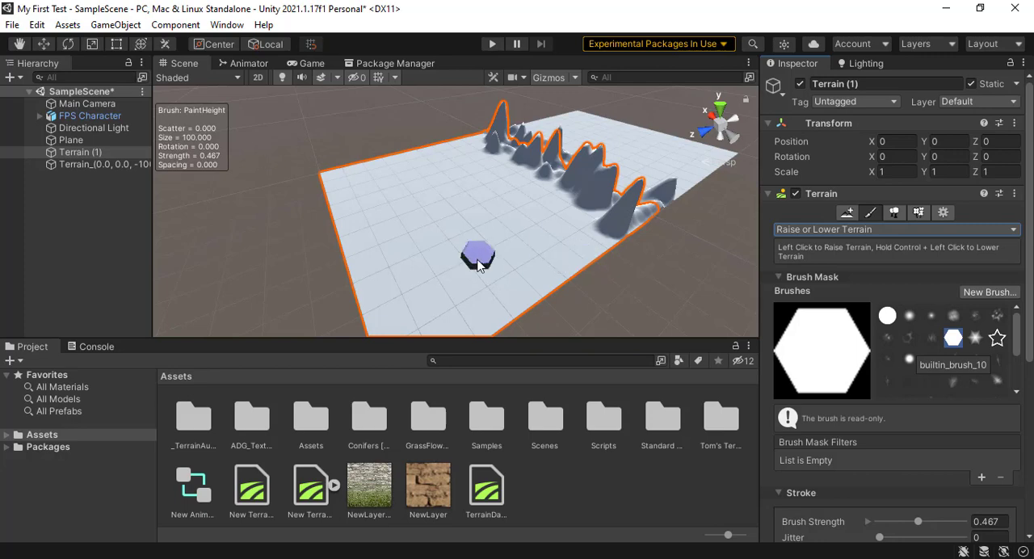
click(367, 187)
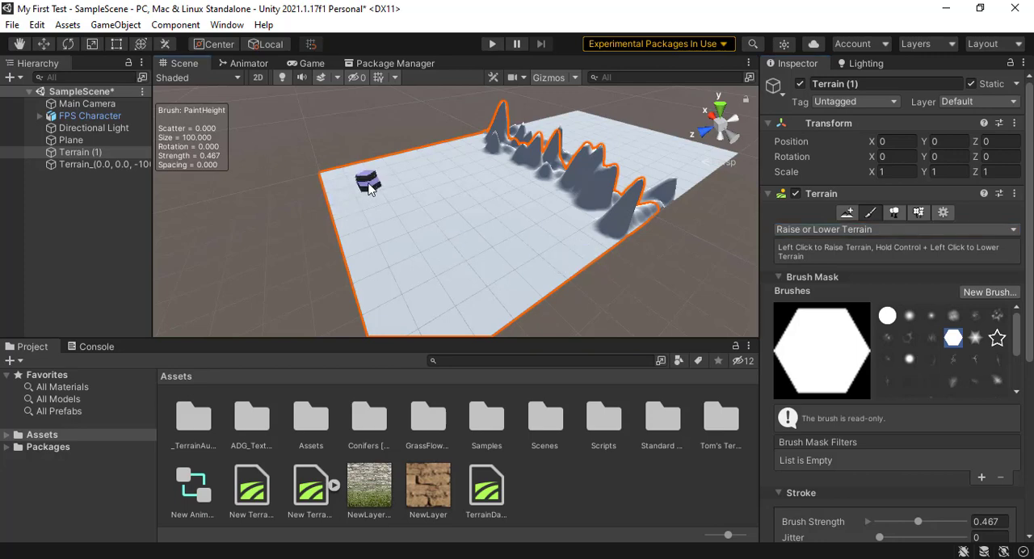
mouse_move(367, 187)
mouse_down()
mouse_move(424, 166)
mouse_move(493, 172)
mouse_move(517, 212)
mouse_move(508, 256)
mouse_move(459, 207)
mouse_up()
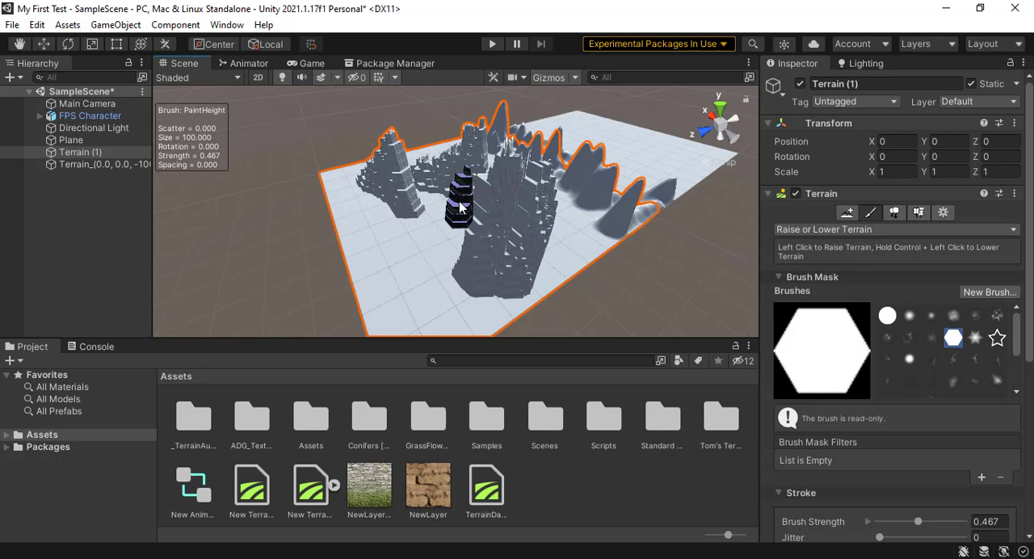
Step: Lower part of the large blocky mass in the middle of Terrain (1) with the hexagonal brush at size 100
scroll(819, 389, down, 6)
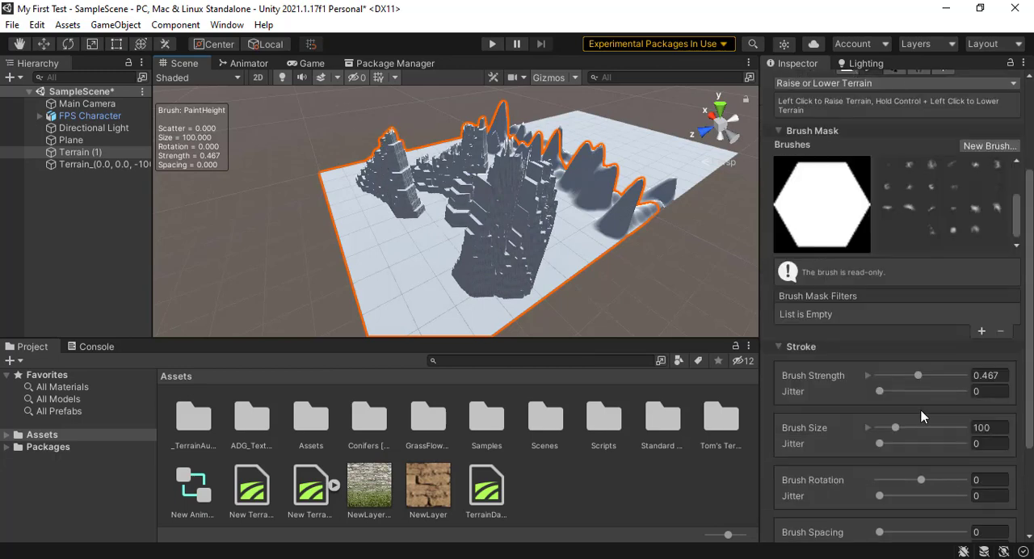
scroll(921, 412, down, 5)
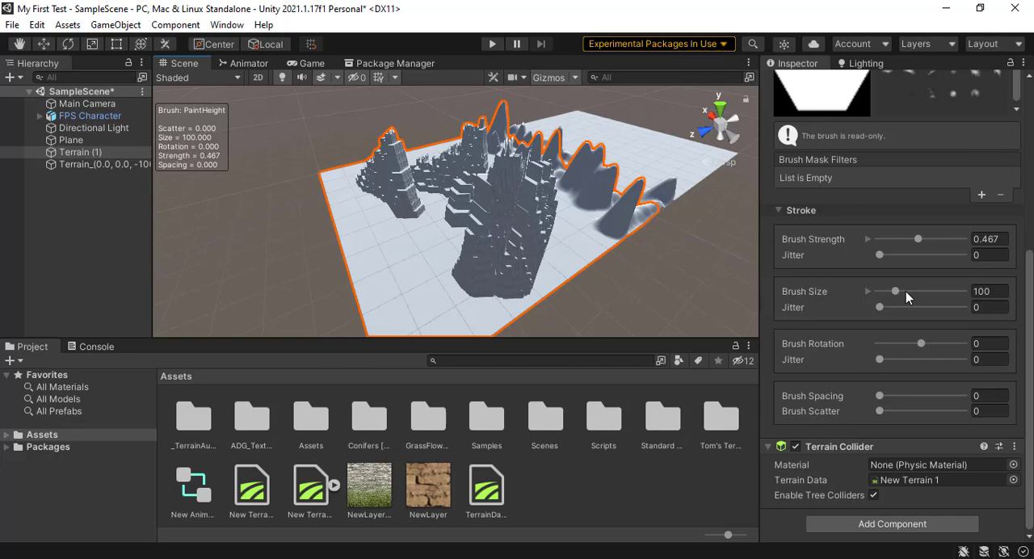
mouse_move(549, 234)
mouse_down()
mouse_move(494, 247)
mouse_move(505, 251)
mouse_up()
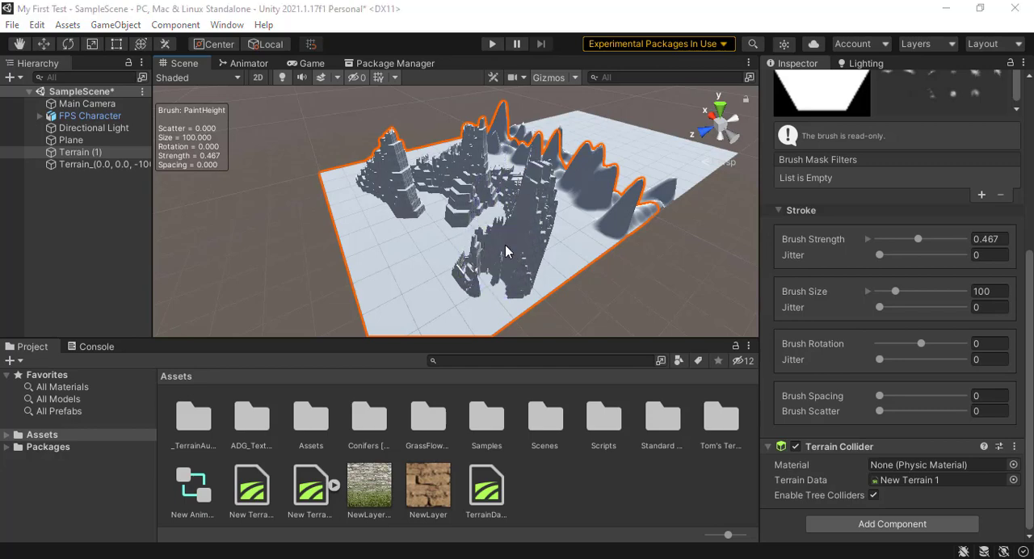
Step: Paint a low strip at world height 5 from the open ground to the blocky columns, using Set Height with the soft cloudy brush
scroll(780, 237, up, 5)
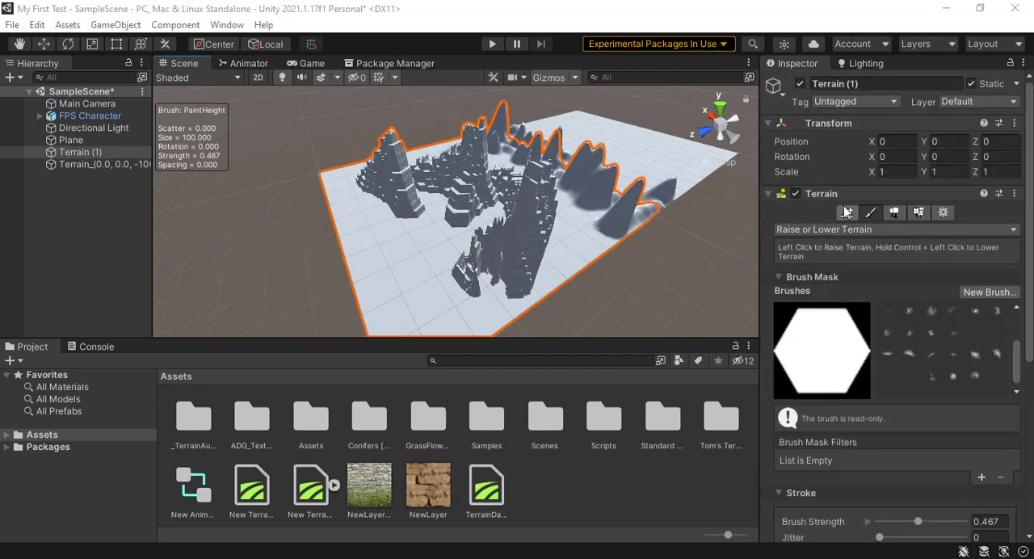
click(852, 229)
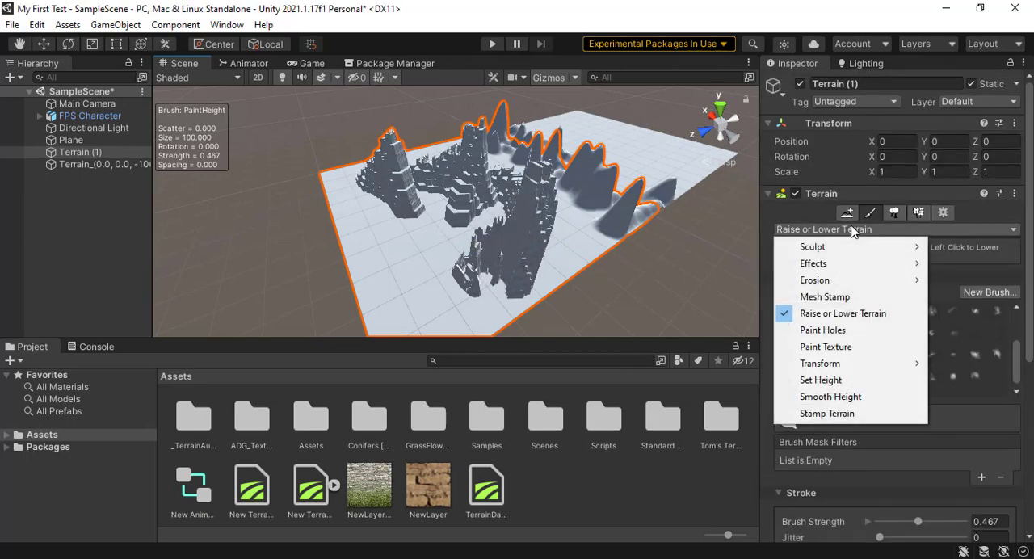
click(821, 379)
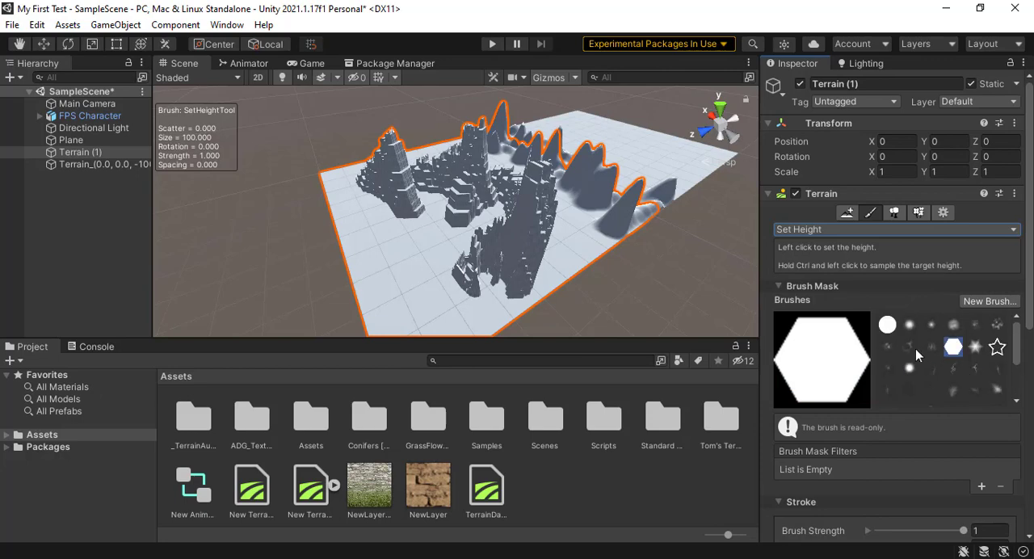
click(954, 324)
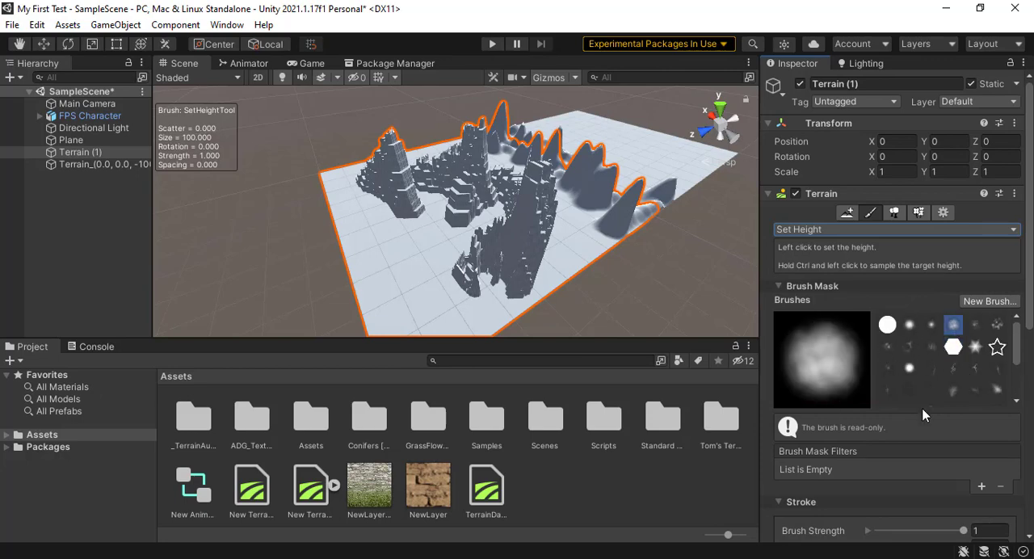
scroll(919, 416, down, 3)
scroll(917, 423, down, 3)
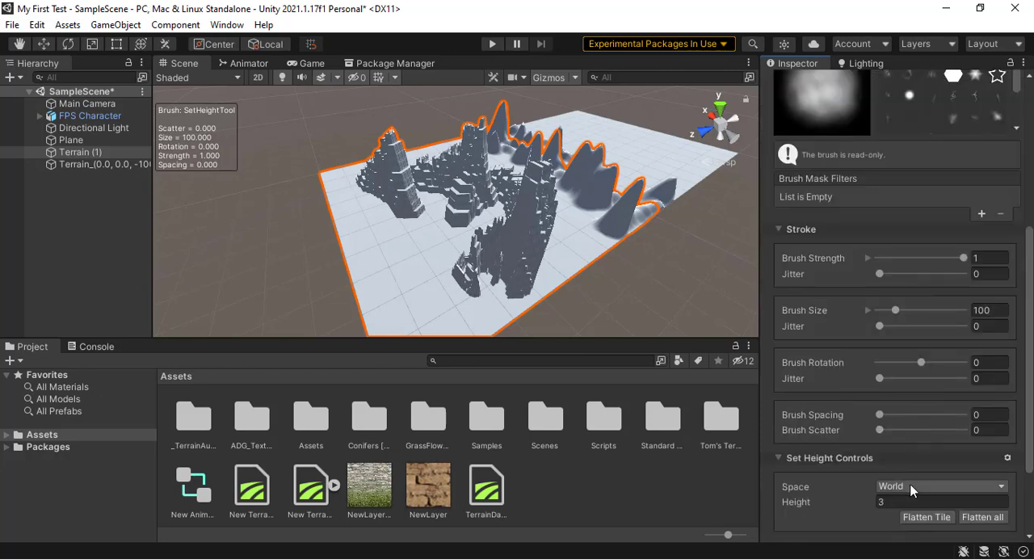
click(898, 501)
click(898, 502)
text(5)
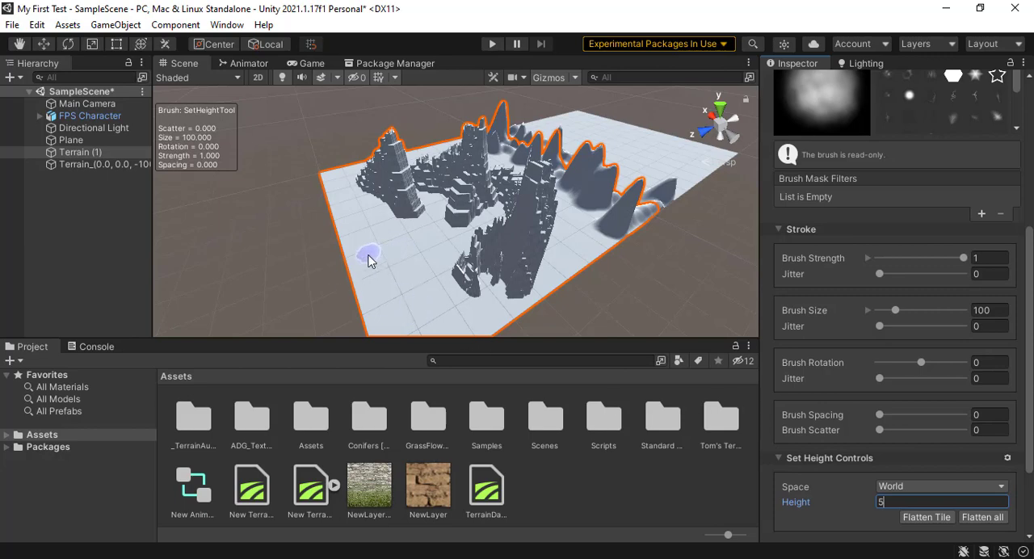
click(368, 261)
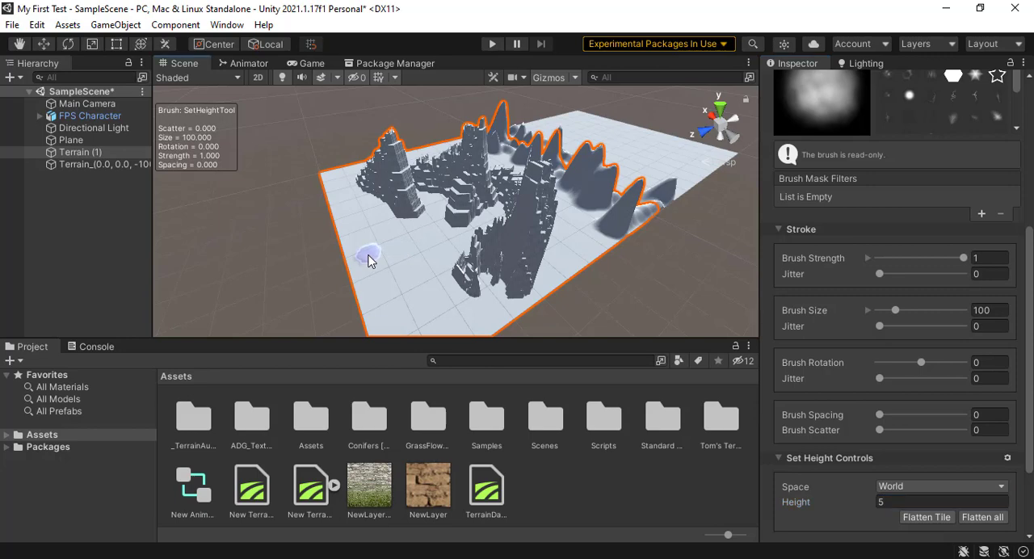
mouse_move(368, 261)
mouse_down()
mouse_move(490, 199)
mouse_move(461, 210)
mouse_up()
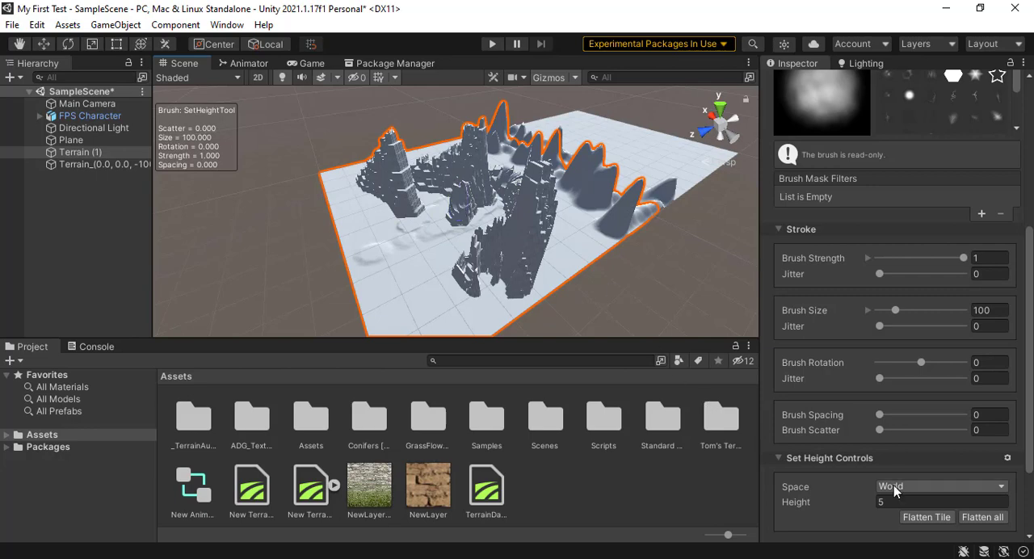
Step: Set the target height to 20 and paint raised plateaus over the open ground in front of the blocky columns
click(881, 502)
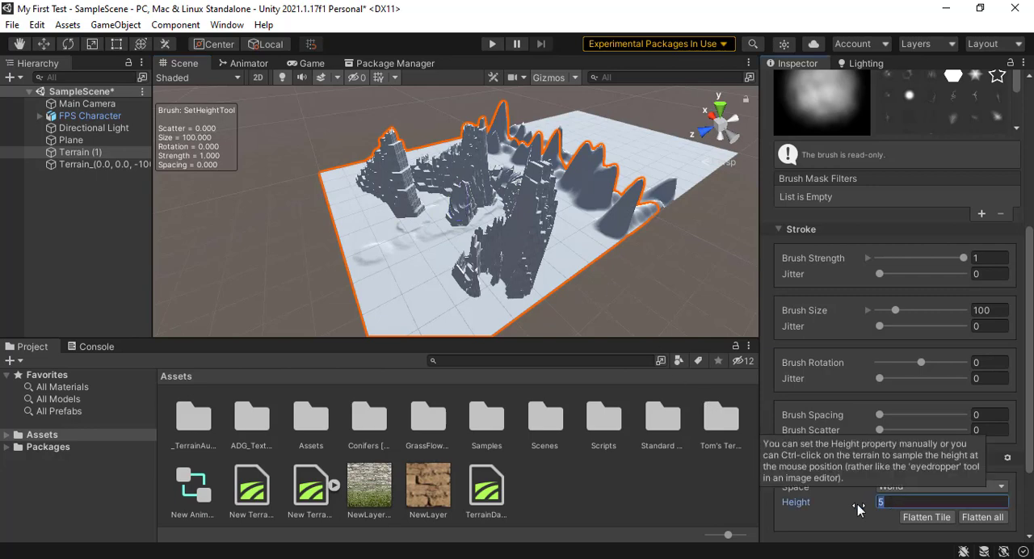
text(20)
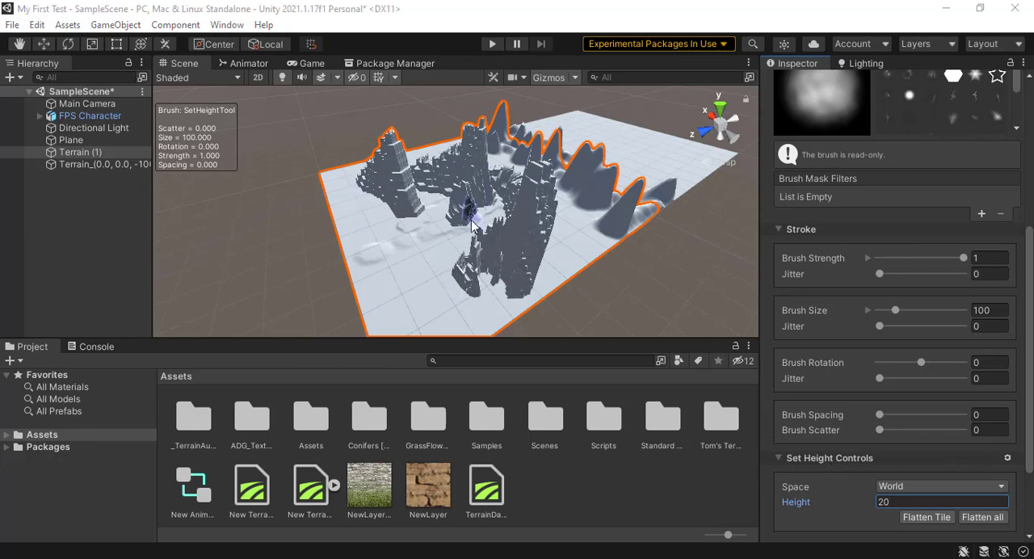
mouse_move(462, 218)
mouse_down()
mouse_move(430, 229)
mouse_move(468, 193)
mouse_move(456, 224)
mouse_move(457, 204)
mouse_move(451, 225)
mouse_move(443, 219)
mouse_move(420, 248)
mouse_move(449, 226)
mouse_move(430, 246)
mouse_move(420, 224)
mouse_move(398, 257)
mouse_move(387, 229)
mouse_move(400, 300)
mouse_move(416, 311)
mouse_move(436, 281)
mouse_up()
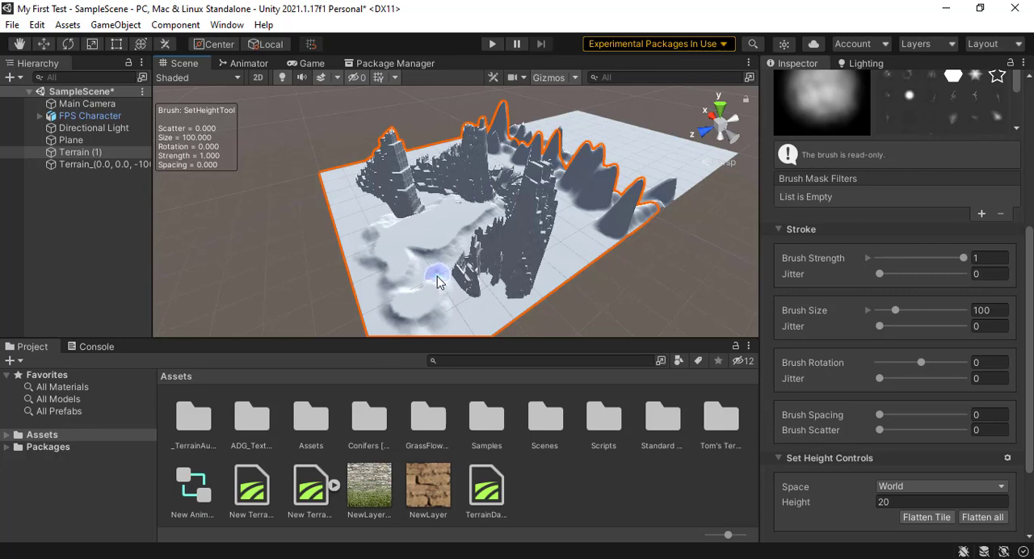
Step: Smooth the jagged blocky mass nearest the front edge of Terrain (1) with Smooth Height
scroll(895, 308, up, 5)
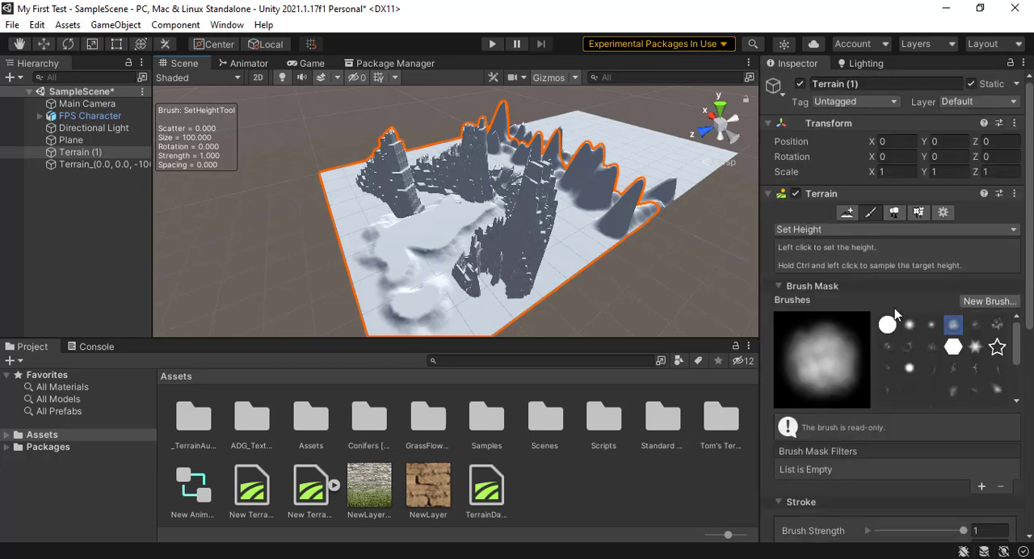
click(912, 232)
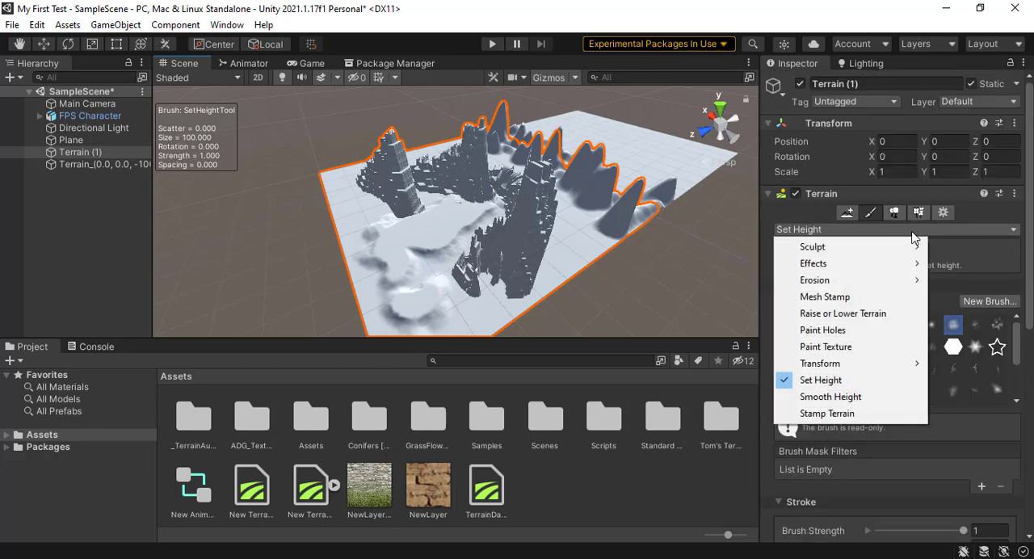
click(828, 396)
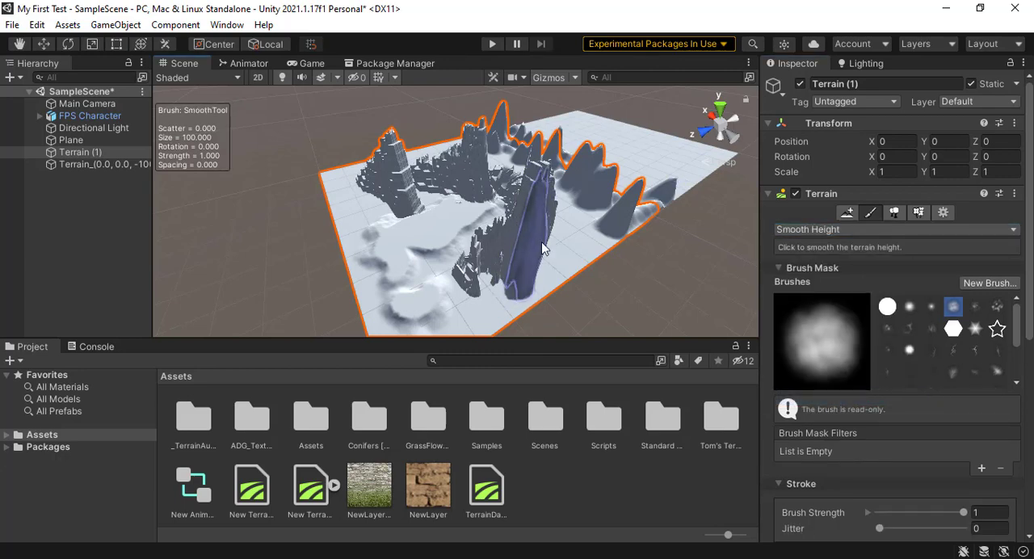
mouse_move(542, 249)
mouse_down()
mouse_move(458, 279)
mouse_move(488, 254)
mouse_move(472, 275)
mouse_move(476, 296)
mouse_move(490, 212)
mouse_move(459, 258)
mouse_up()
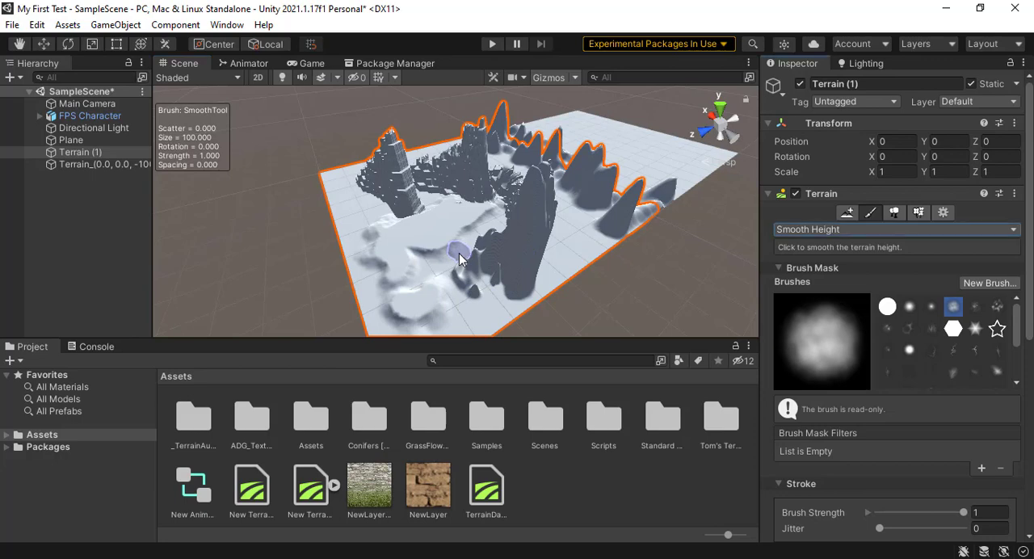
Step: Cut holes in Terrain (1) through the smoothed mass and the ground beside it with Paint Holes
click(832, 233)
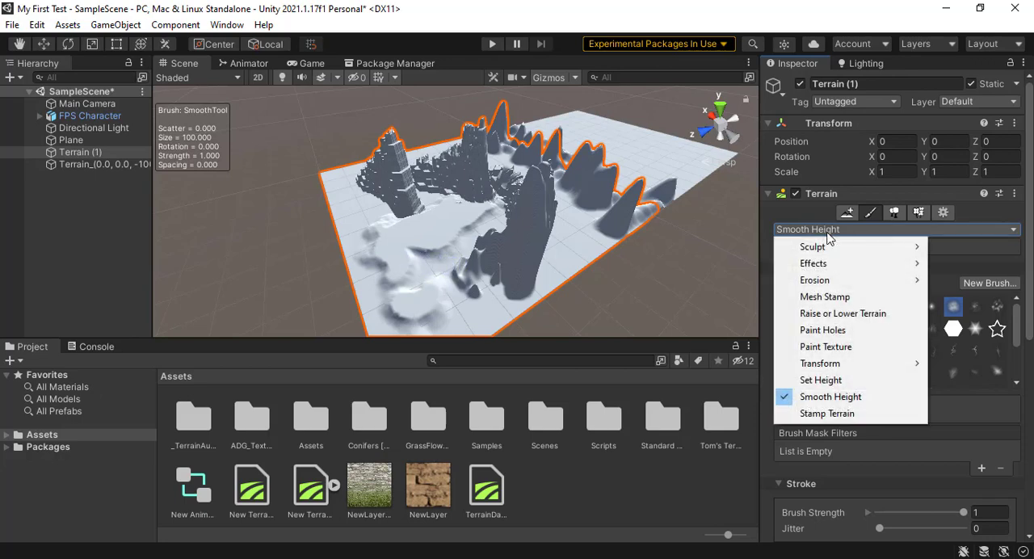
click(832, 330)
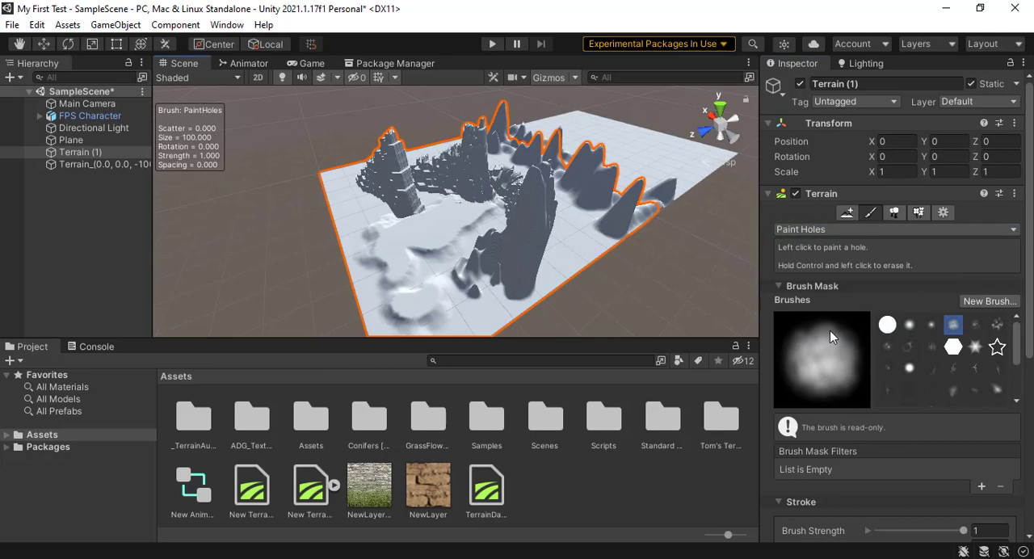
click(572, 271)
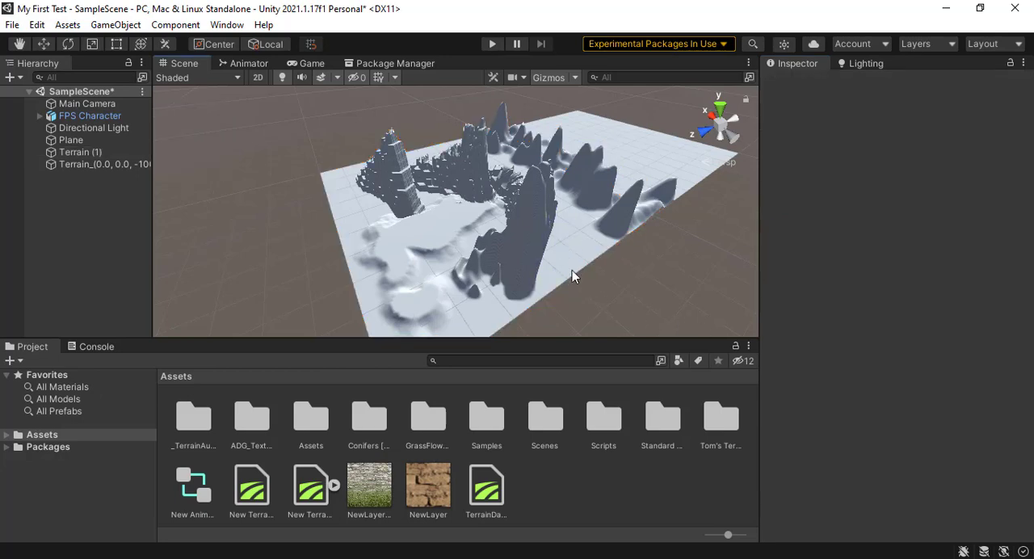
click(64, 154)
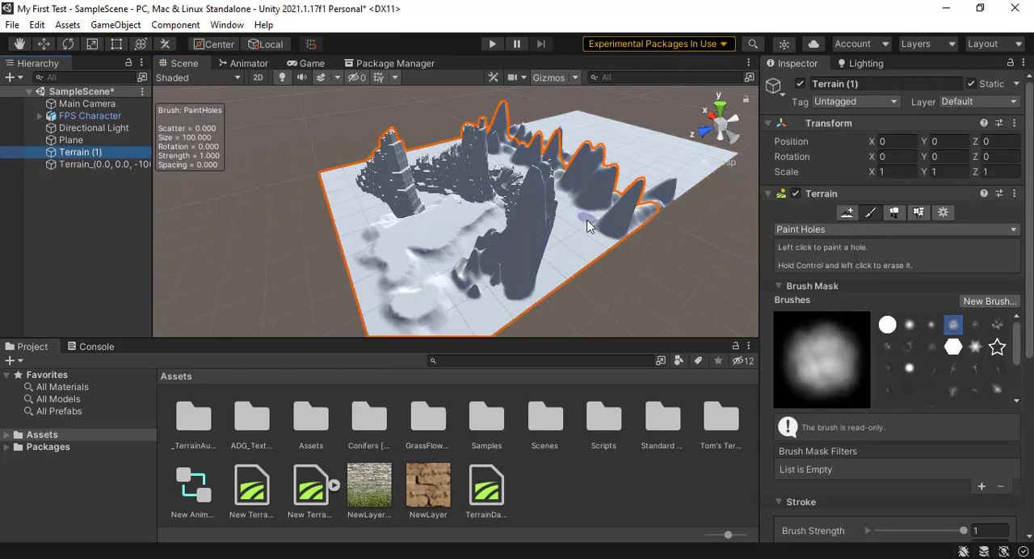
mouse_move(588, 223)
mouse_down()
mouse_move(572, 239)
mouse_move(506, 228)
mouse_up()
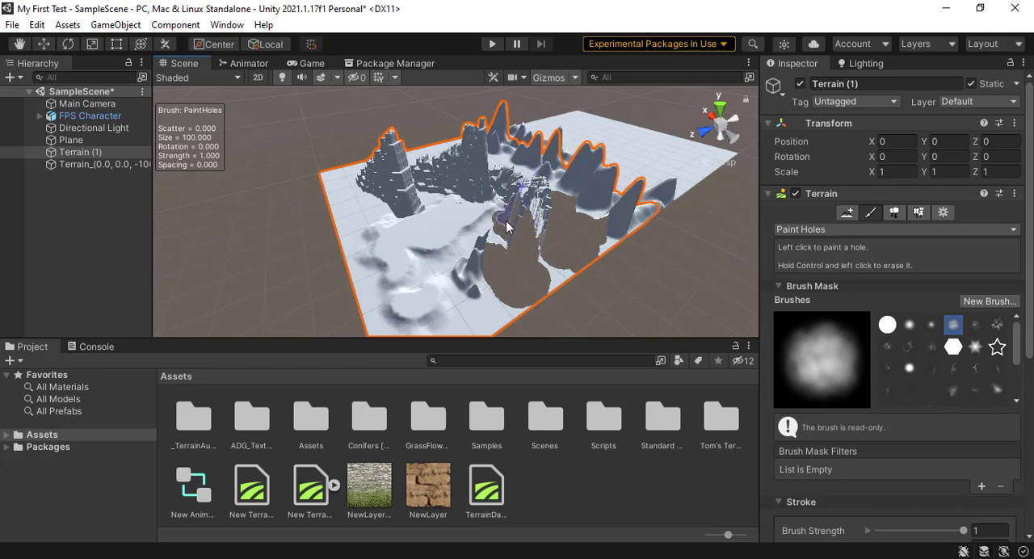
Step: Switch Terrain (1) to Paint Texture and add the dirt terrain layer to its layer palette
click(896, 230)
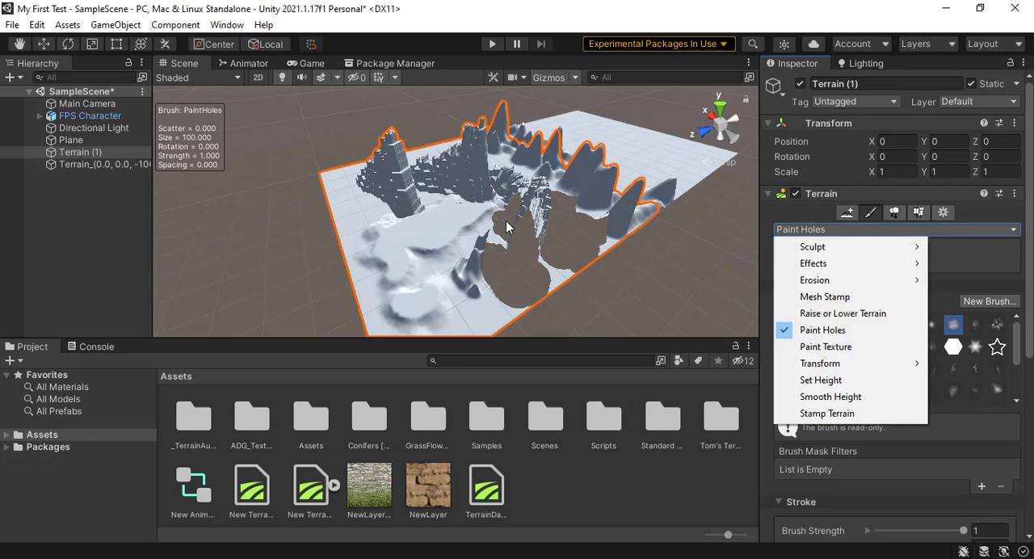
click(848, 352)
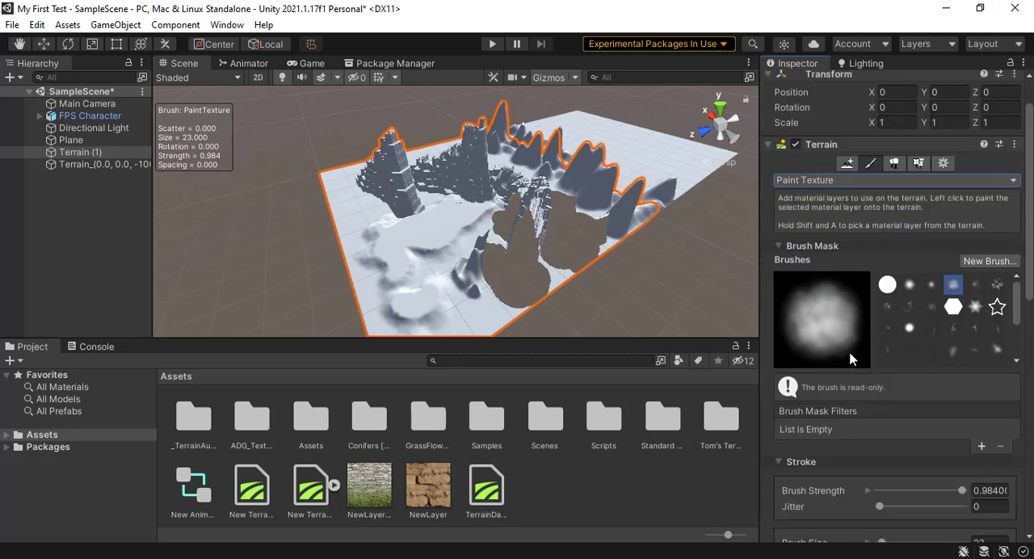
scroll(852, 371, down, 10)
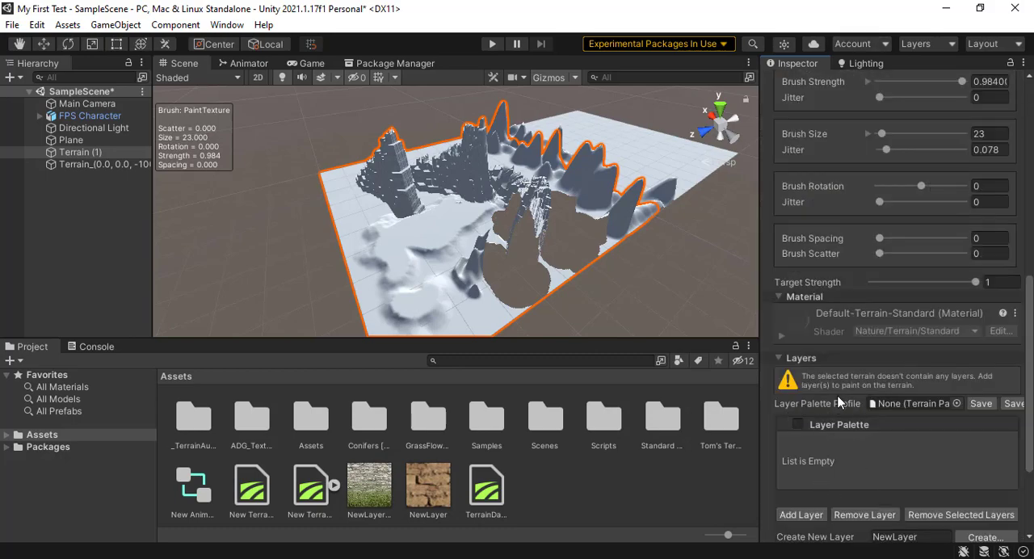
scroll(856, 388, down, 3)
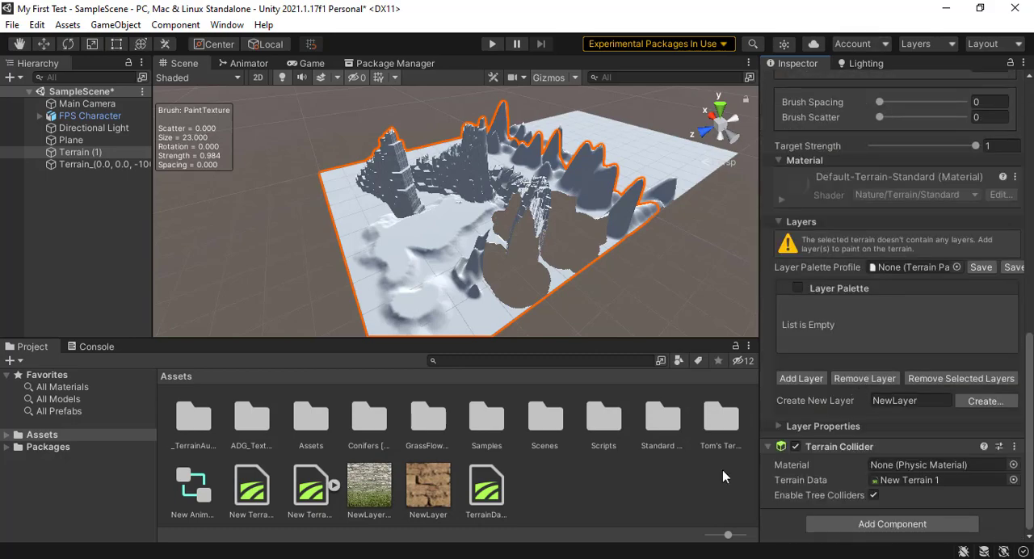
click(803, 380)
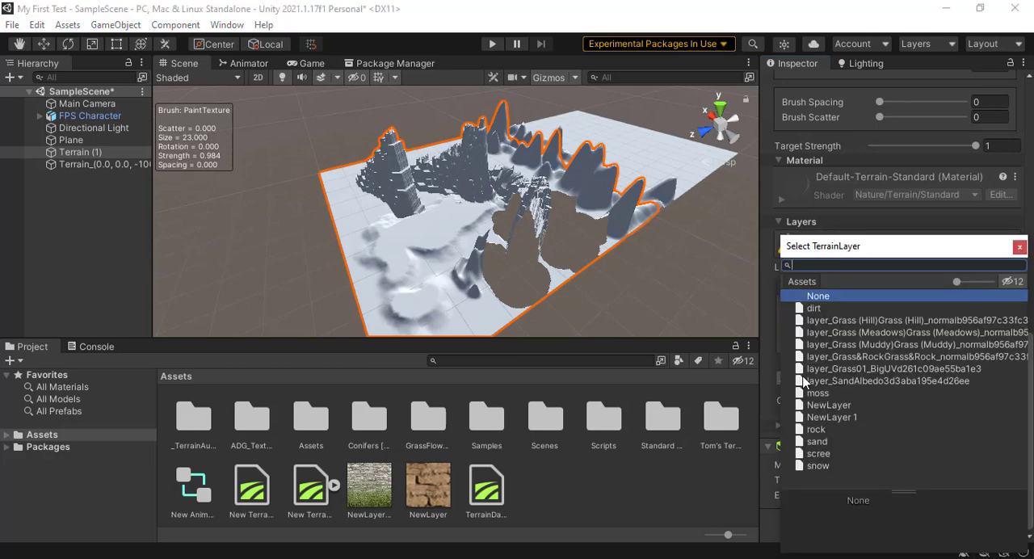
click(823, 311)
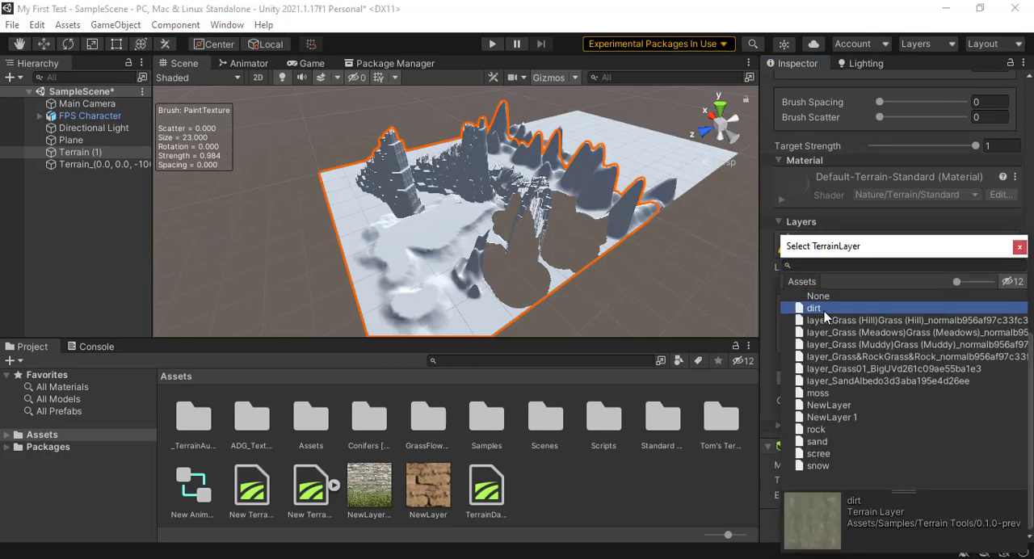
double_click(823, 309)
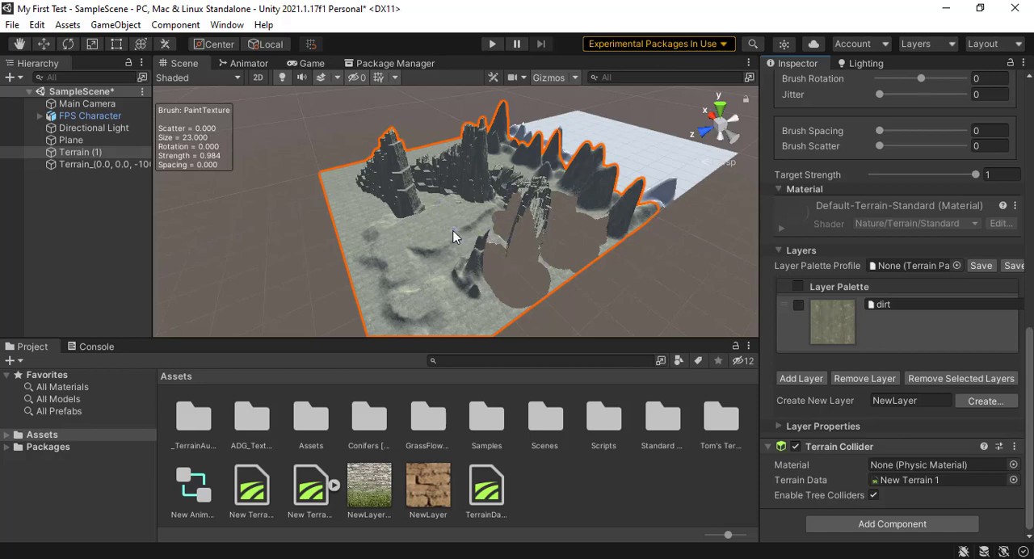
Step: Add the rock and moss terrain layers to the layer palette of Terrain (1)
click(818, 378)
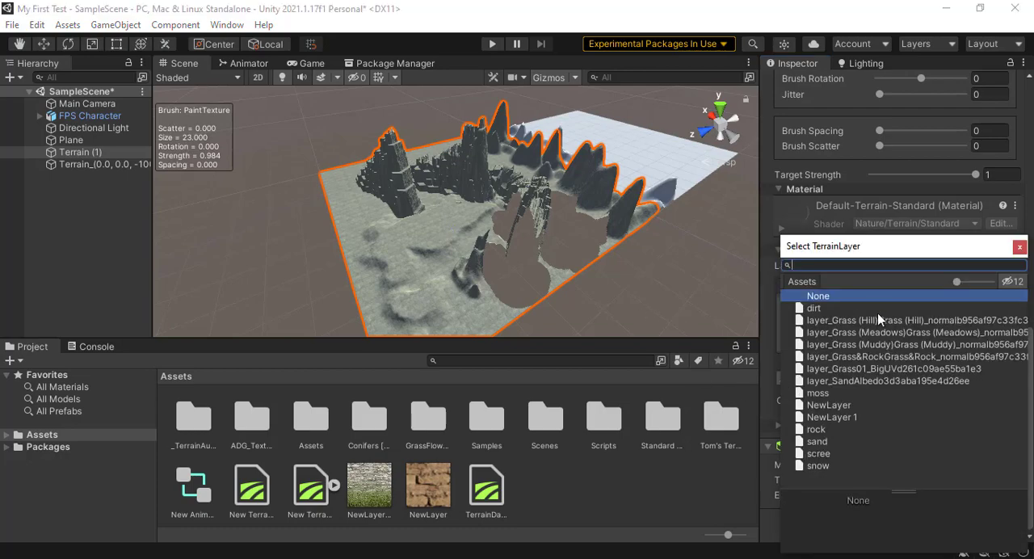
double_click(824, 429)
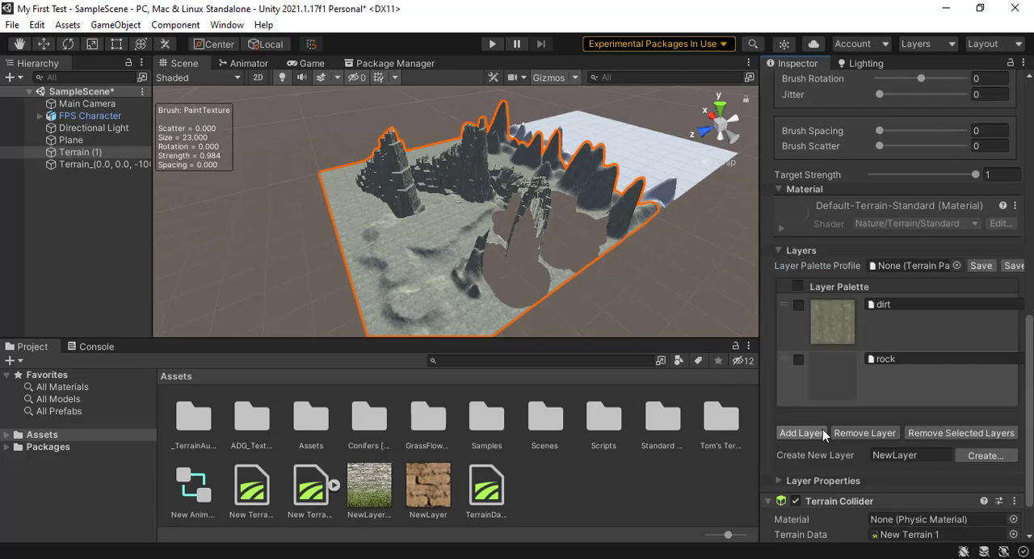
click(810, 432)
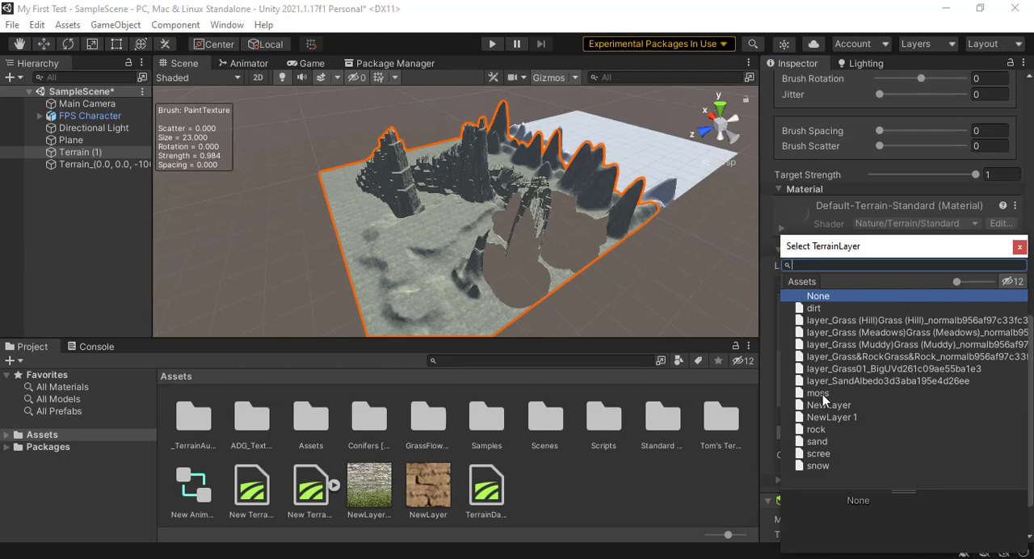
double_click(823, 395)
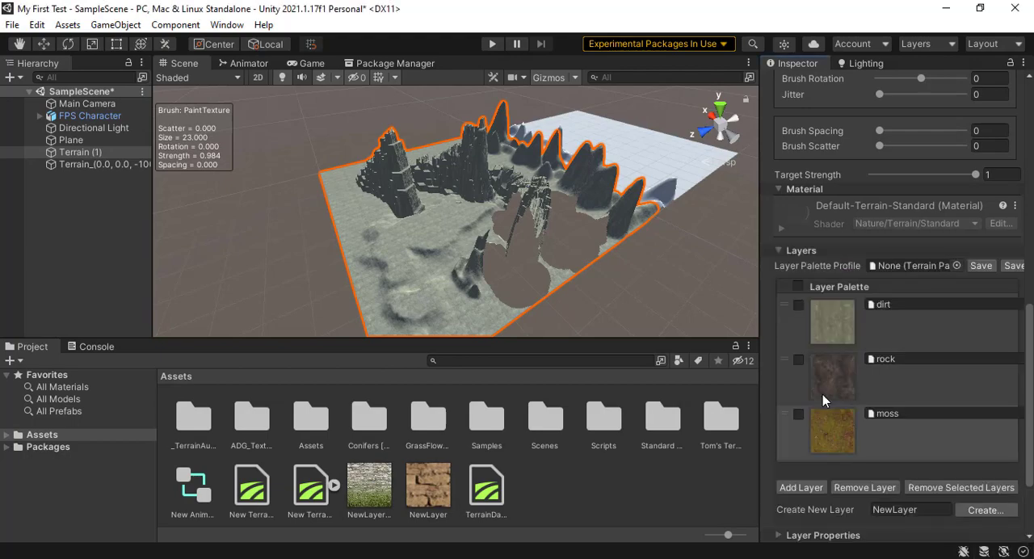
Step: Paint the rock layer over the raised plateaus in front of the blocky columns
click(841, 397)
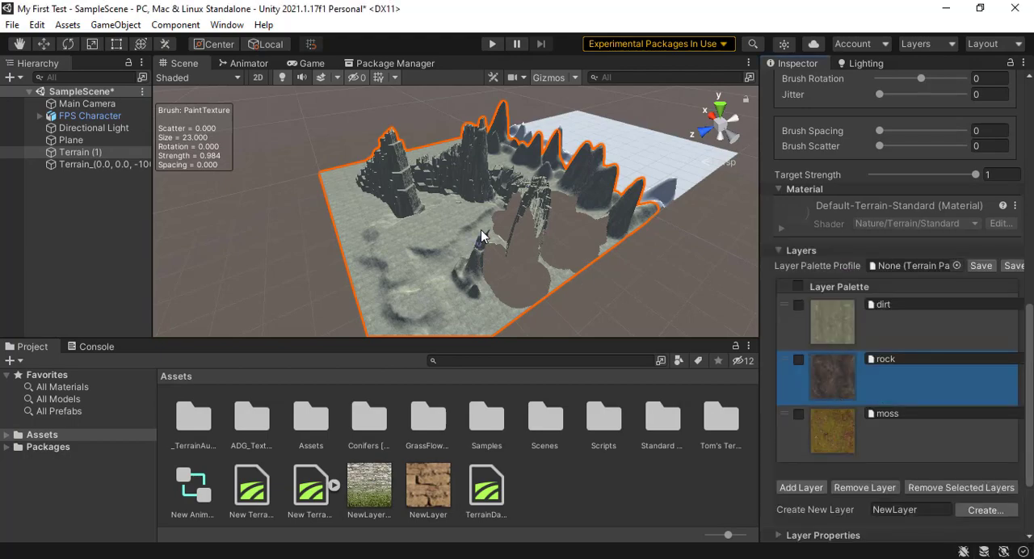
mouse_move(436, 229)
mouse_down()
mouse_move(403, 253)
mouse_move(419, 312)
mouse_move(462, 289)
mouse_move(484, 295)
mouse_move(464, 261)
mouse_up()
key(ctrl+z)
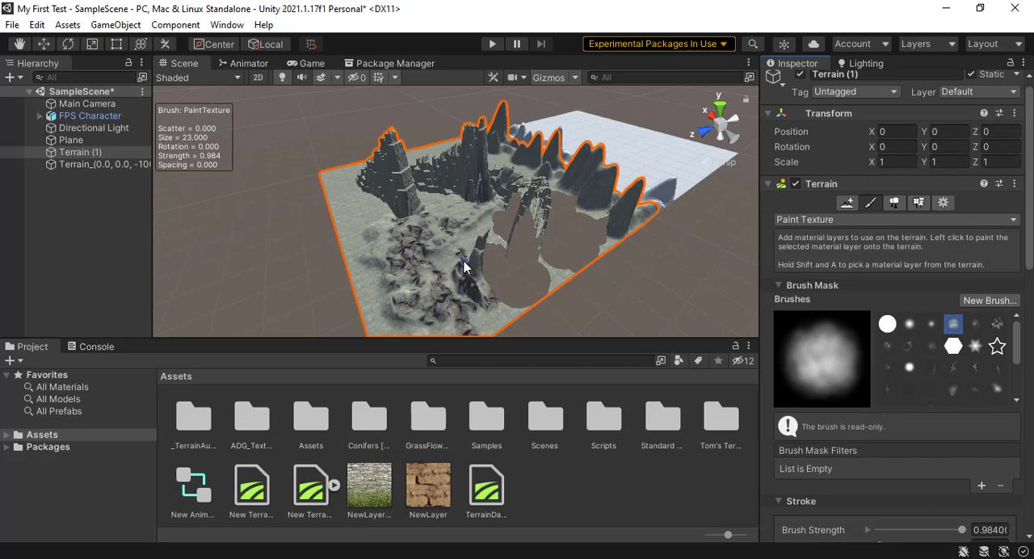
Step: Switch to Paint Trees and add the Alder prefab as a tree type for Terrain (1)
scroll(463, 261, up, 3)
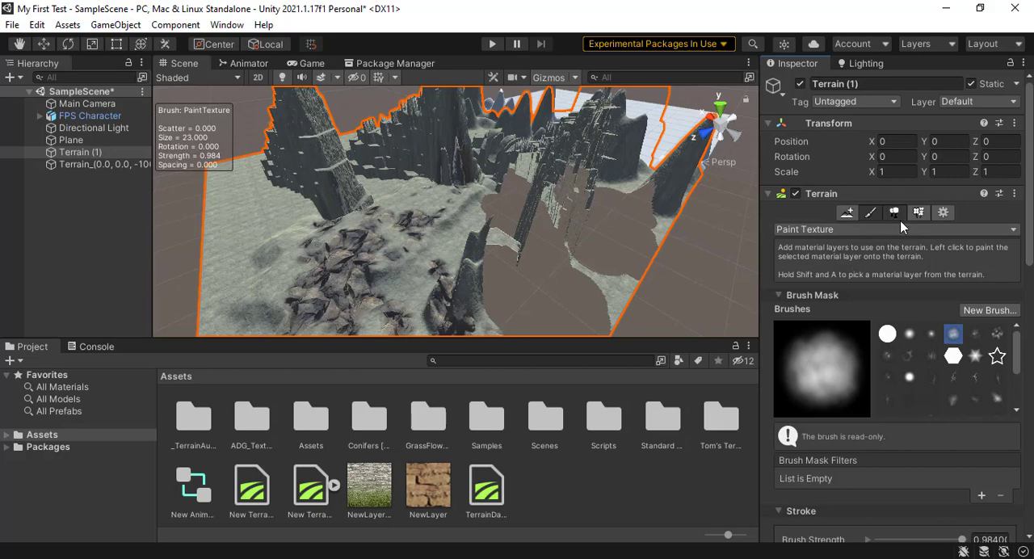
click(895, 213)
click(945, 334)
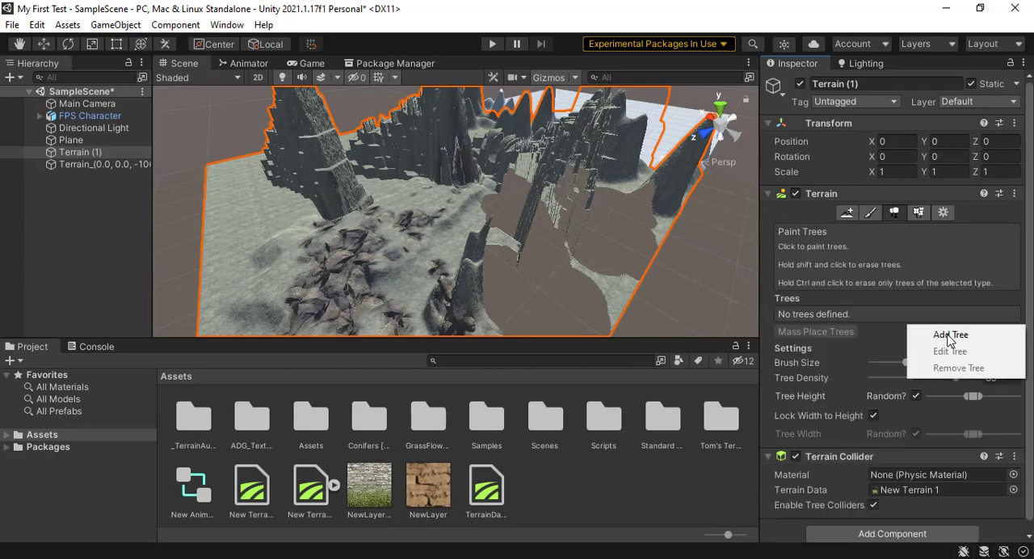
click(941, 335)
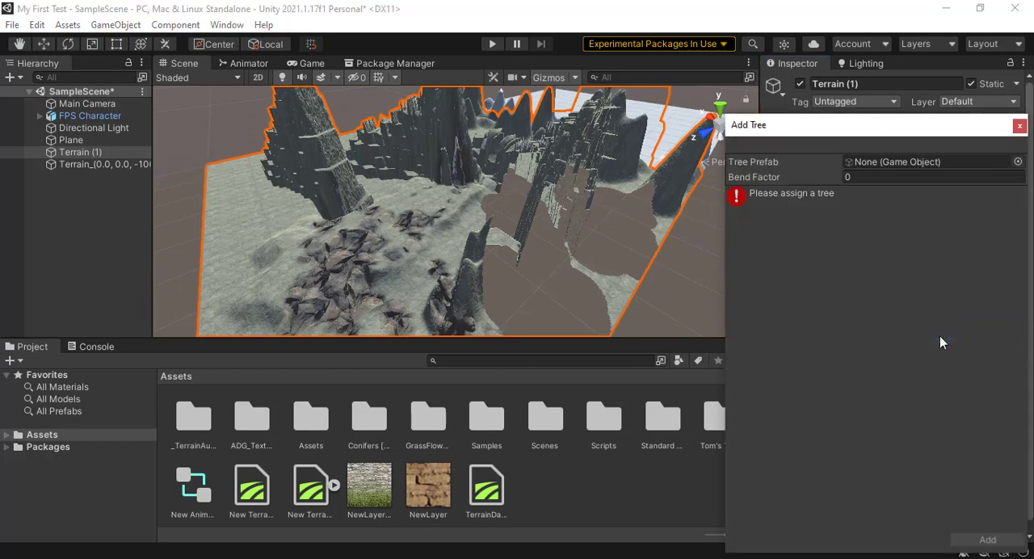
click(1015, 163)
click(840, 250)
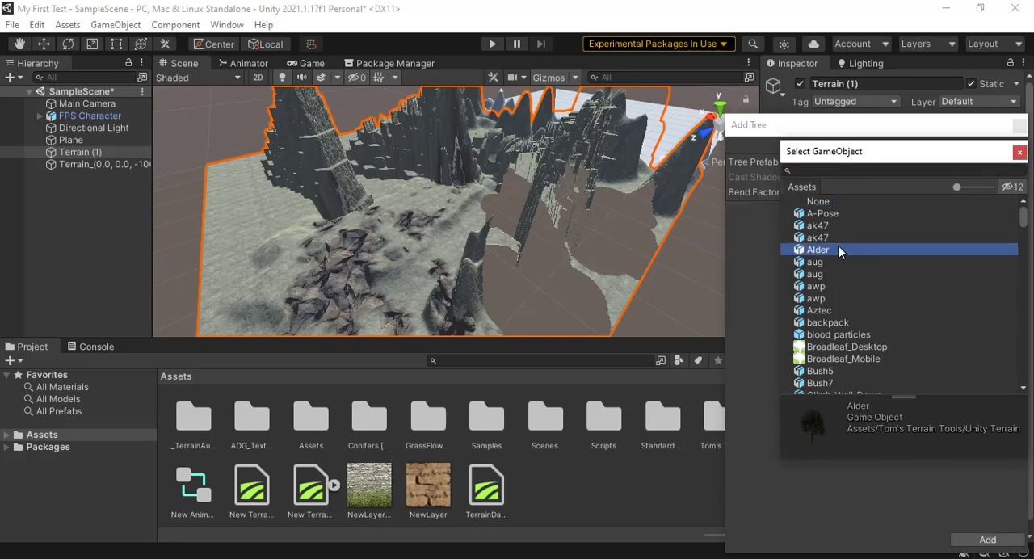
click(987, 540)
click(987, 539)
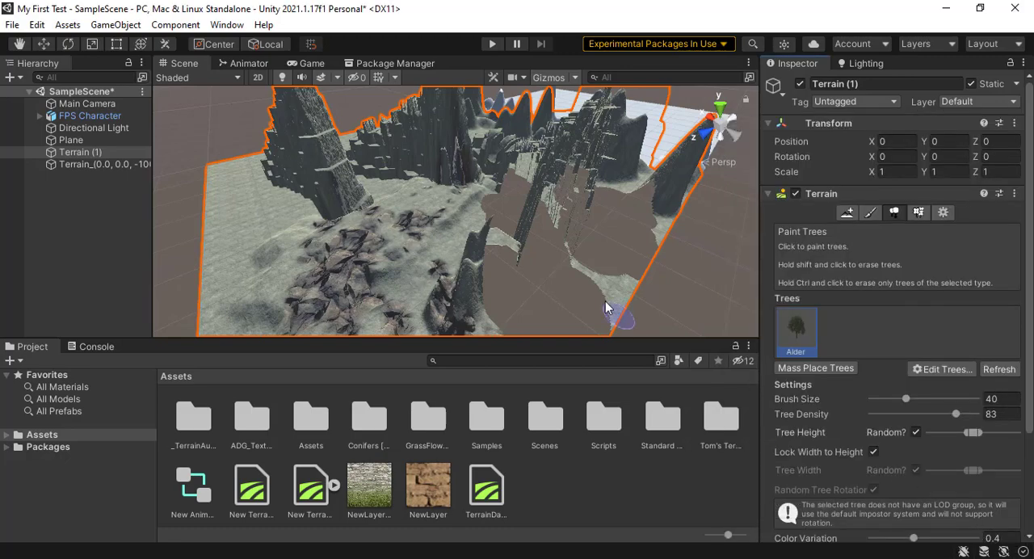
Step: Try painting Alder trees over the rocky ground and mass placing 10000 more with existing trees kept, and undo the tree placement
mouse_move(403, 213)
mouse_down()
mouse_move(400, 194)
mouse_move(349, 268)
mouse_move(275, 245)
mouse_move(323, 260)
mouse_move(417, 260)
mouse_move(393, 262)
mouse_move(404, 336)
mouse_move(407, 322)
mouse_up()
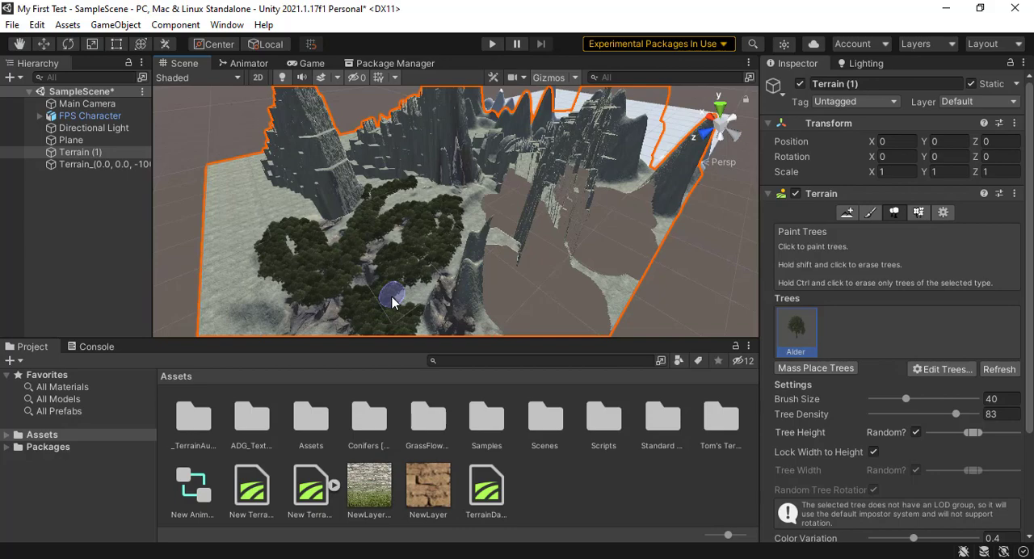
click(814, 368)
click(905, 177)
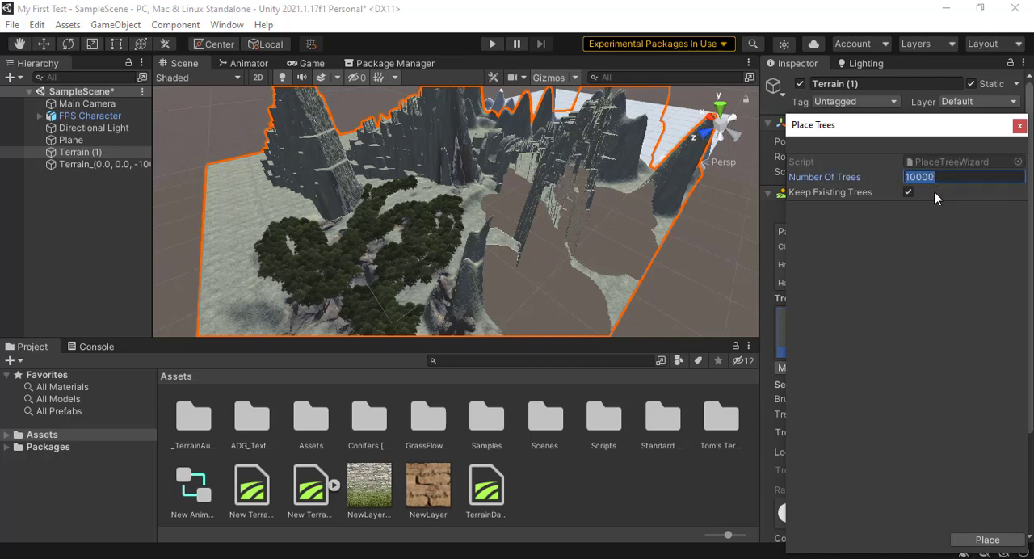
click(984, 539)
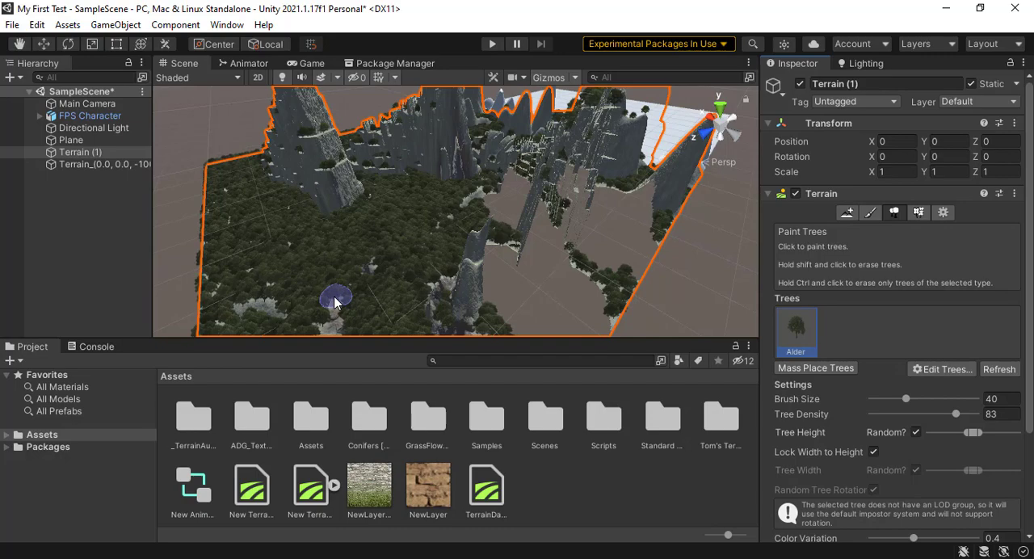
key(ctrl+z)
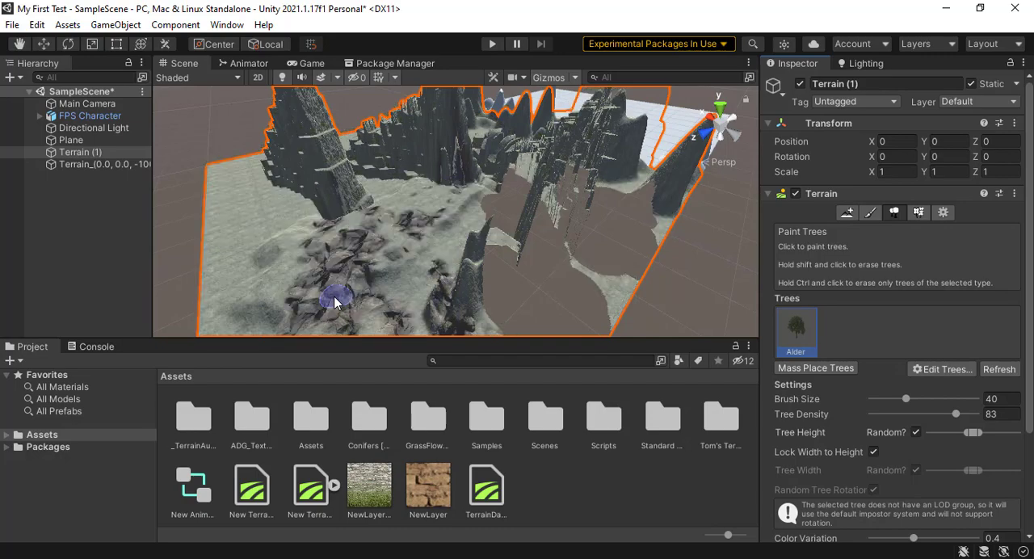
Step: Paint Alder trees over the rocky ground and the foot of the nearest blocky column
click(918, 213)
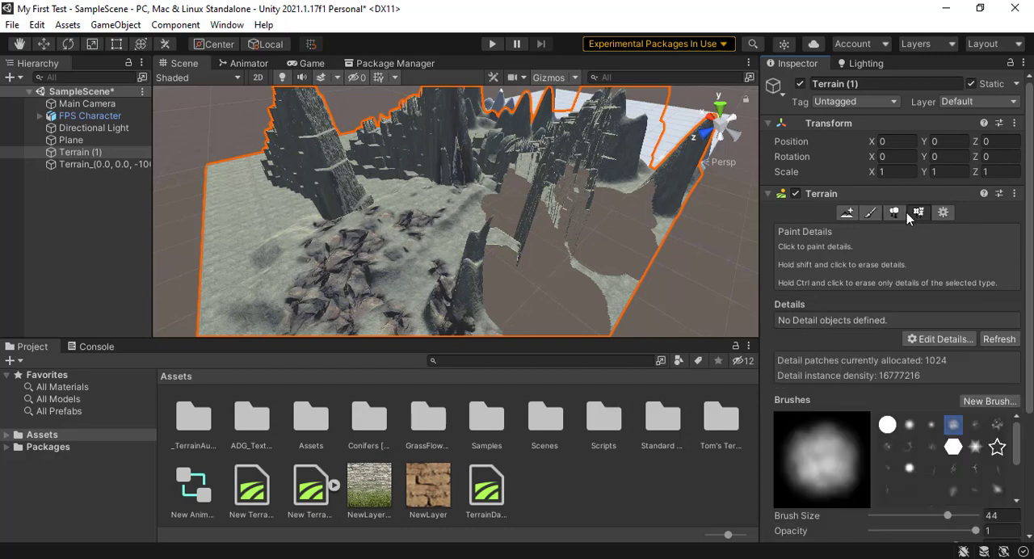
click(894, 212)
mouse_move(385, 247)
mouse_down()
mouse_move(347, 251)
mouse_move(385, 246)
mouse_move(445, 278)
mouse_move(388, 279)
mouse_move(400, 242)
mouse_move(251, 266)
mouse_up()
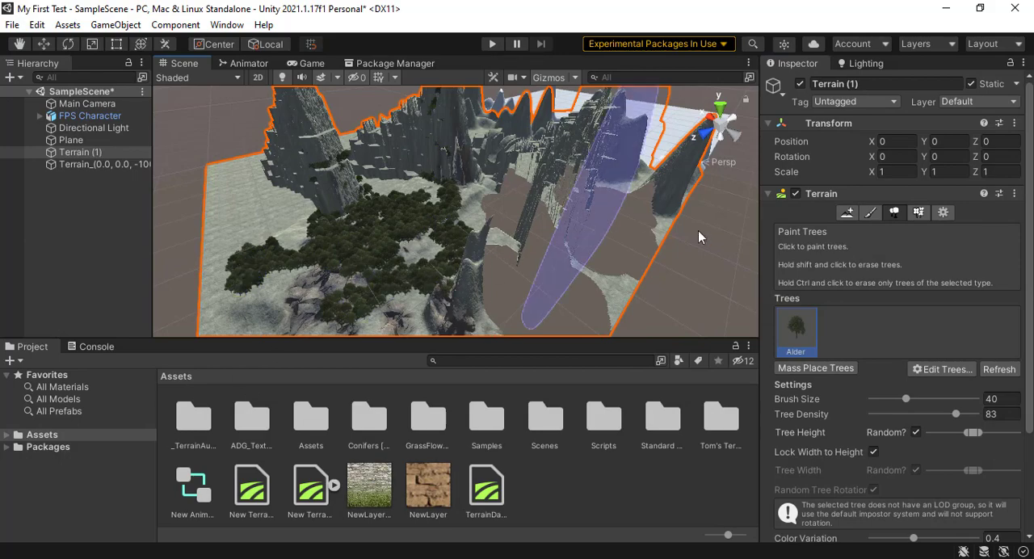
Step: Switch to Paint Details and add the Bush7 prefab as a detail mesh for Terrain (1)
click(919, 212)
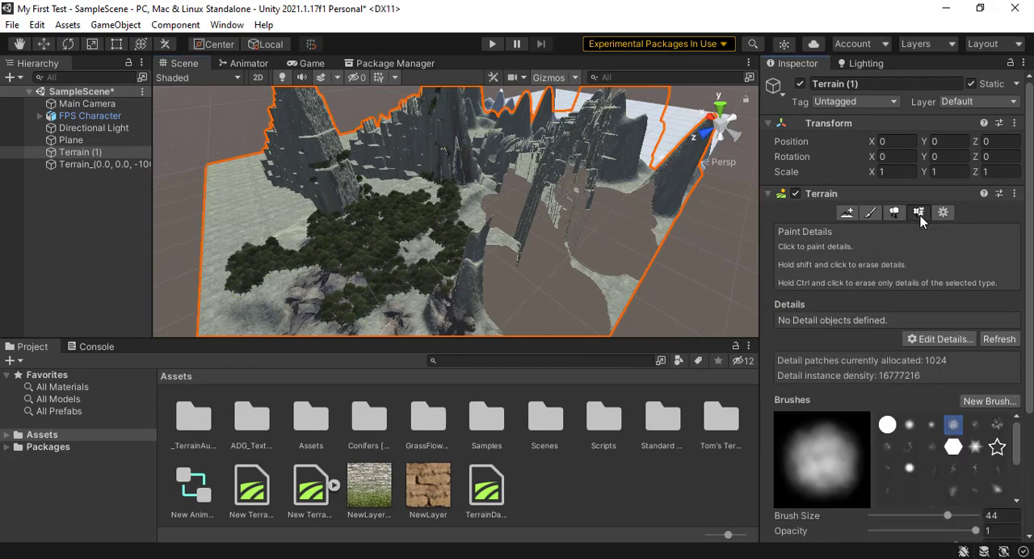
click(937, 339)
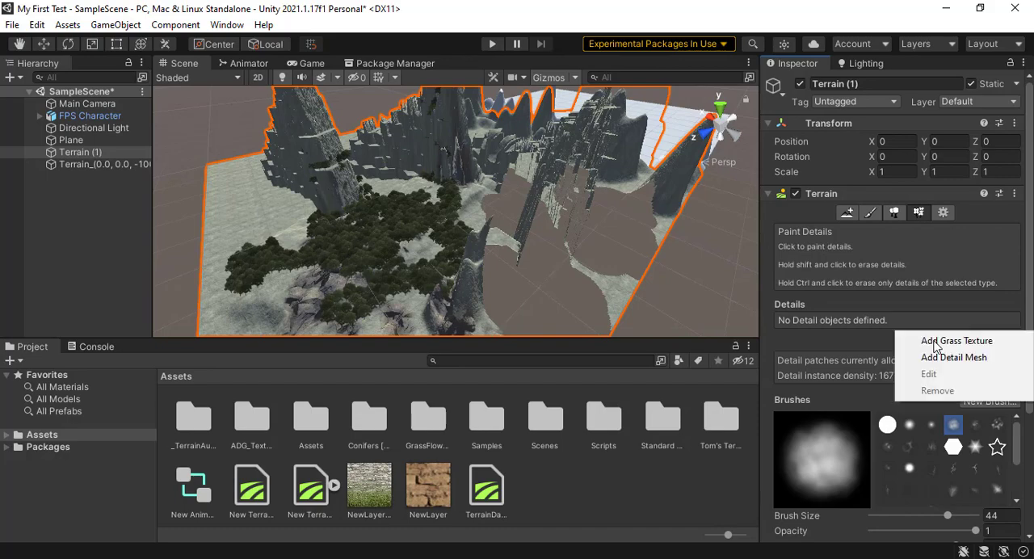
click(949, 364)
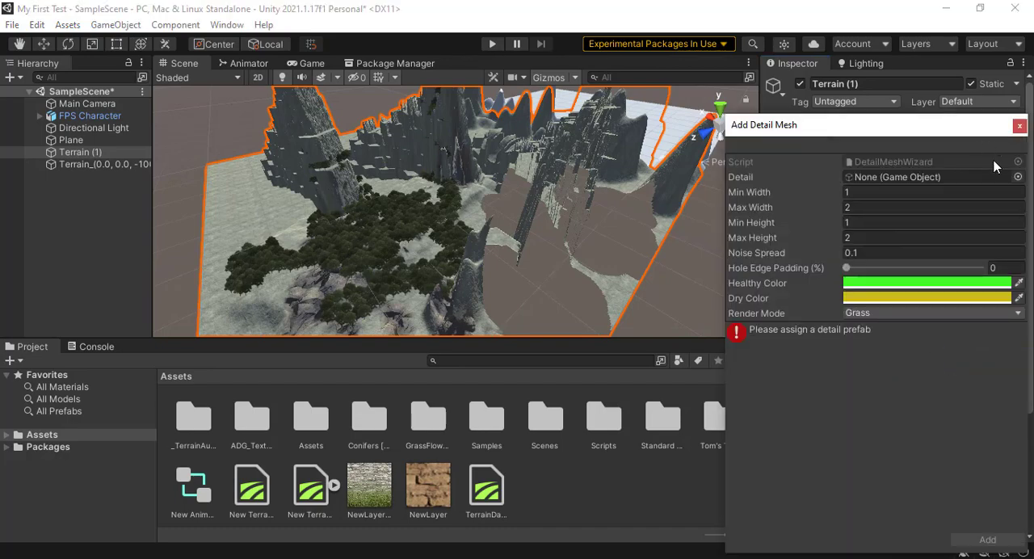
click(1015, 177)
scroll(846, 336, down, 3)
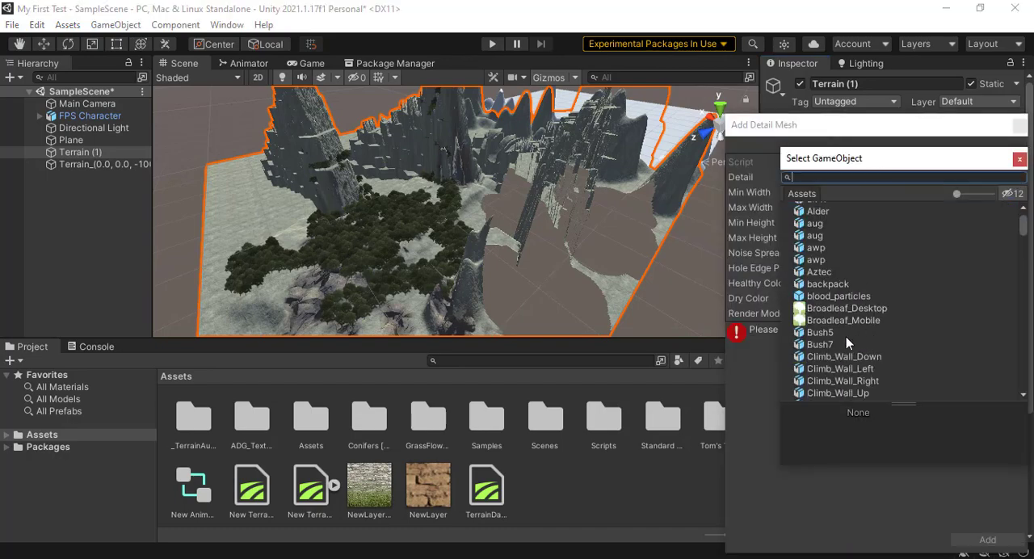
click(840, 345)
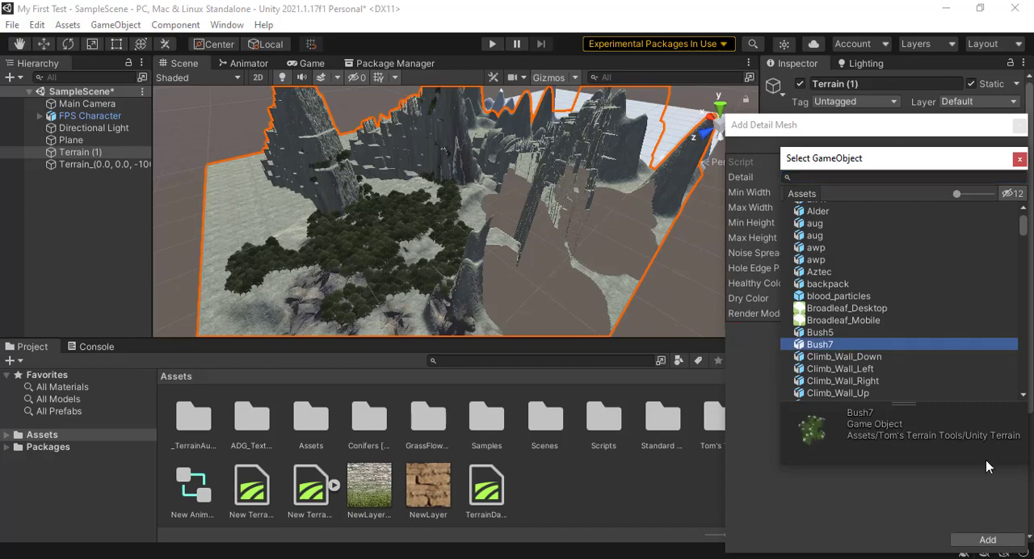
click(988, 538)
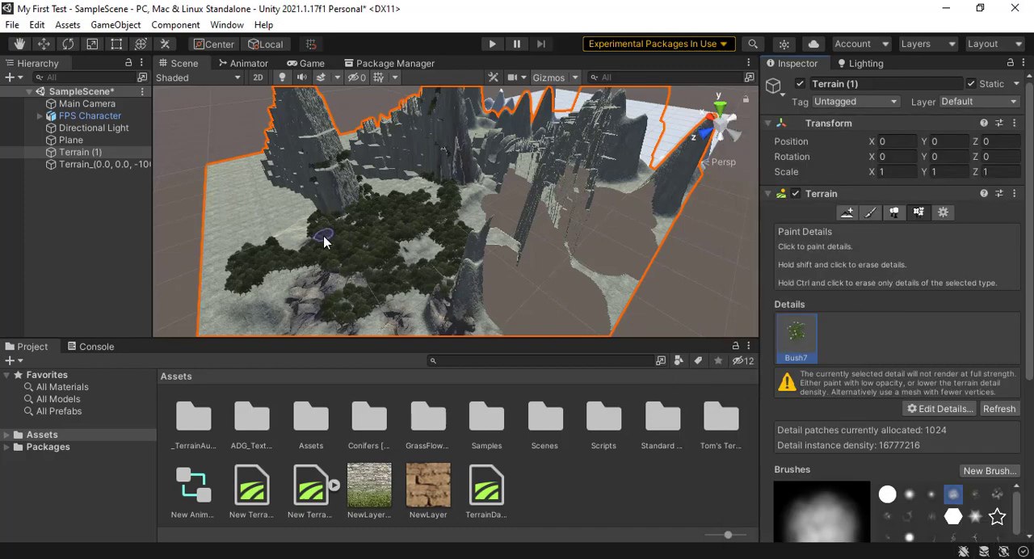